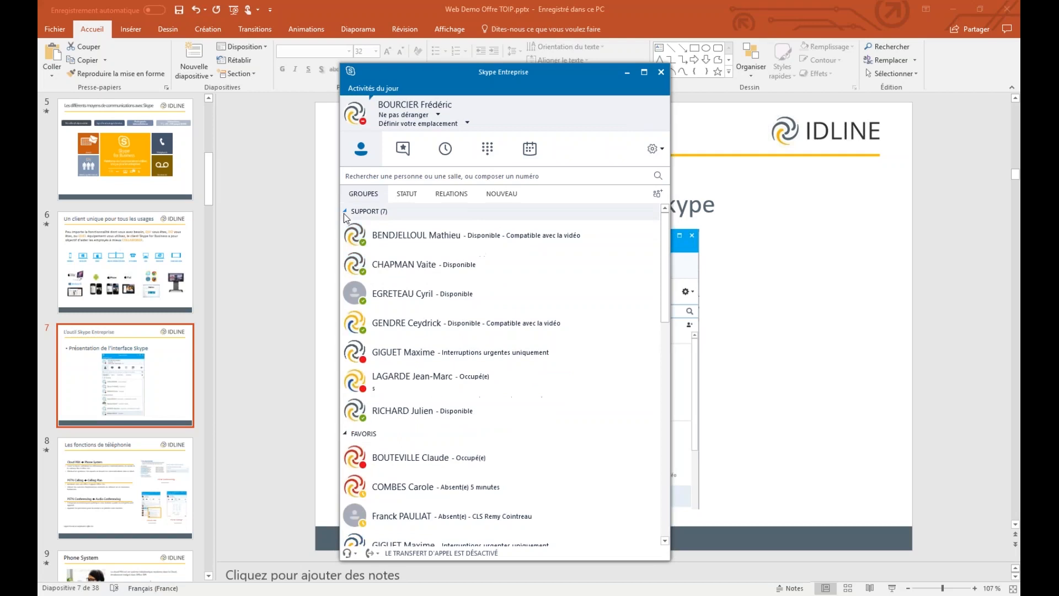
{"action": "right_click", "coordinate": [379, 220]}
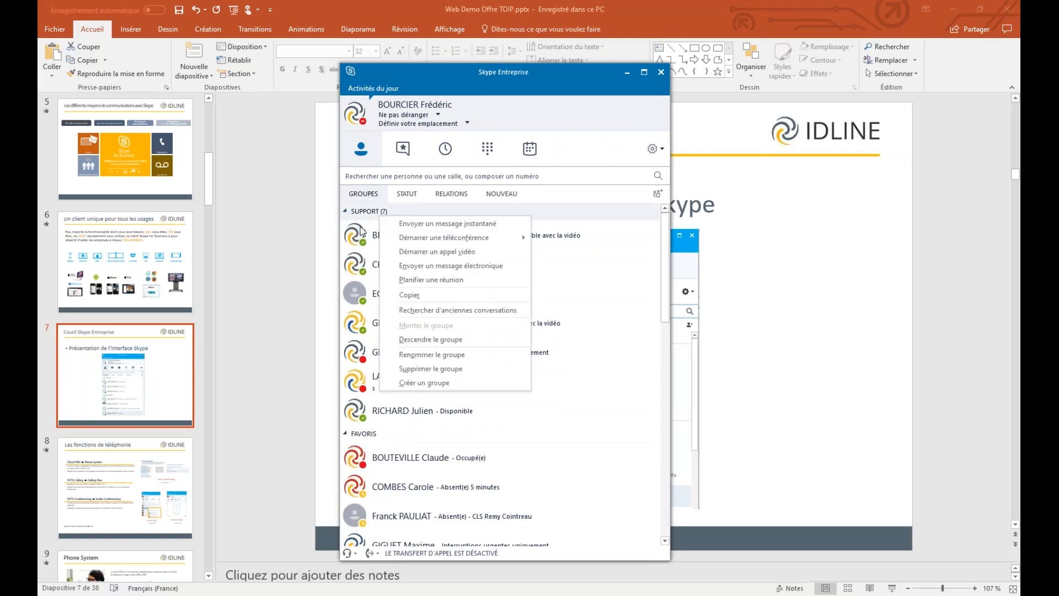
{"action": "left_click", "coordinate": [364, 228]}
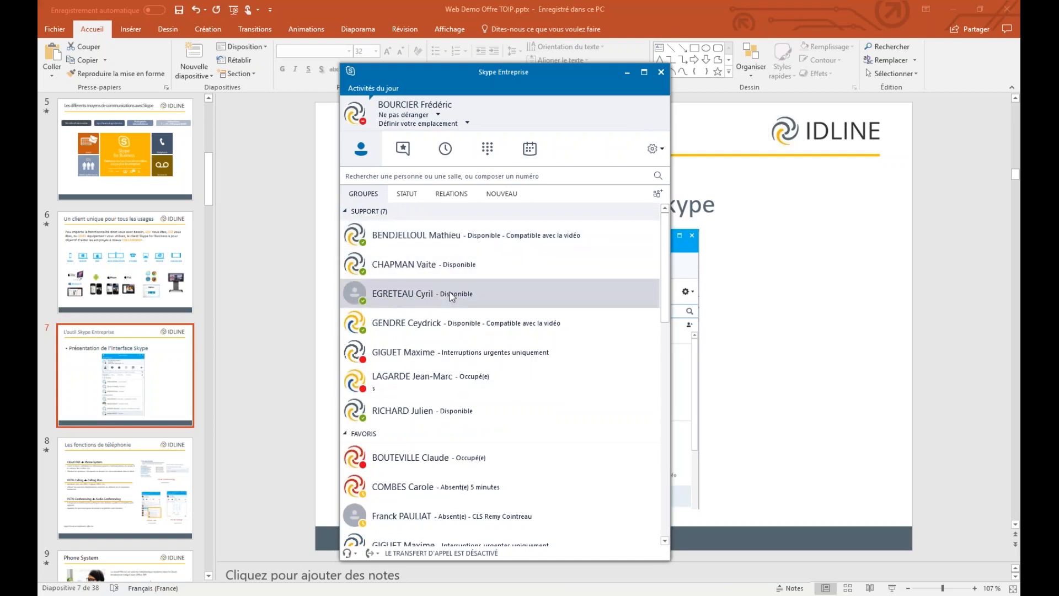
{"action": "mouse_move", "coordinate": [361, 243]}
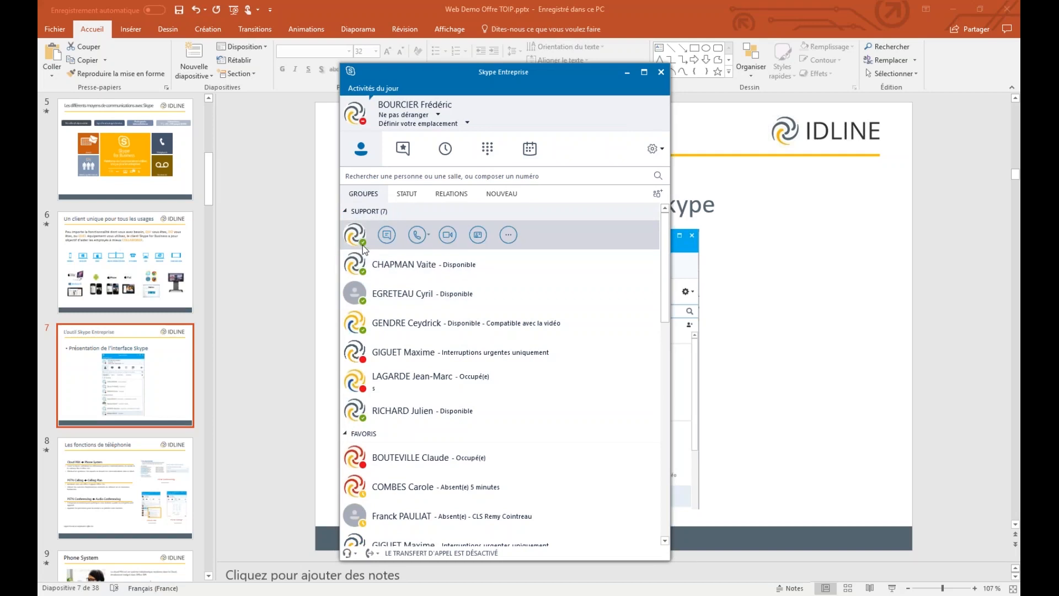
{"action": "mouse_move", "coordinate": [363, 272]}
{"action": "mouse_move", "coordinate": [361, 293]}
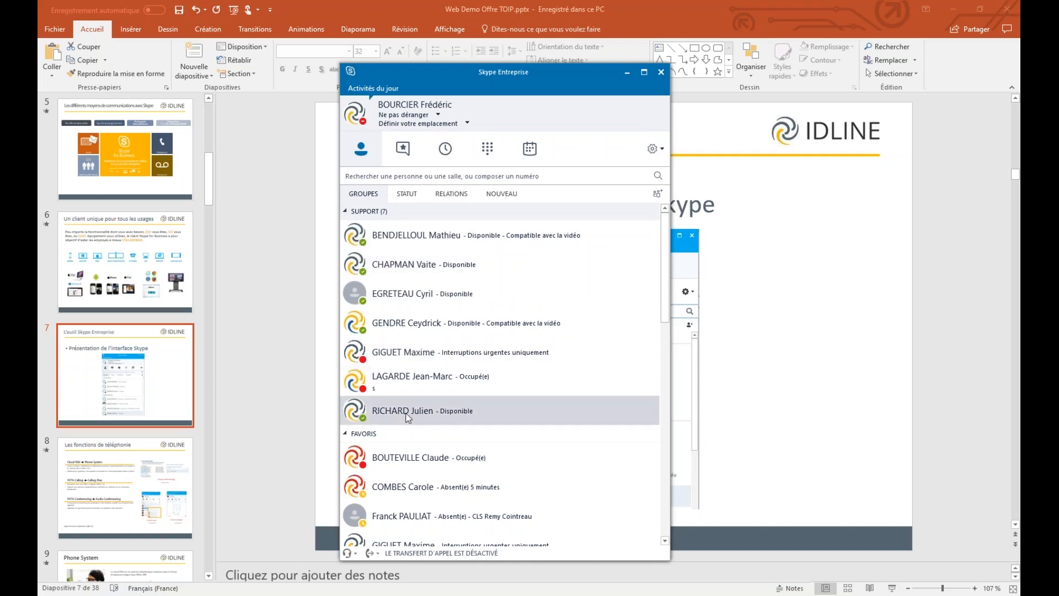
{"action": "mouse_move", "coordinate": [365, 394]}
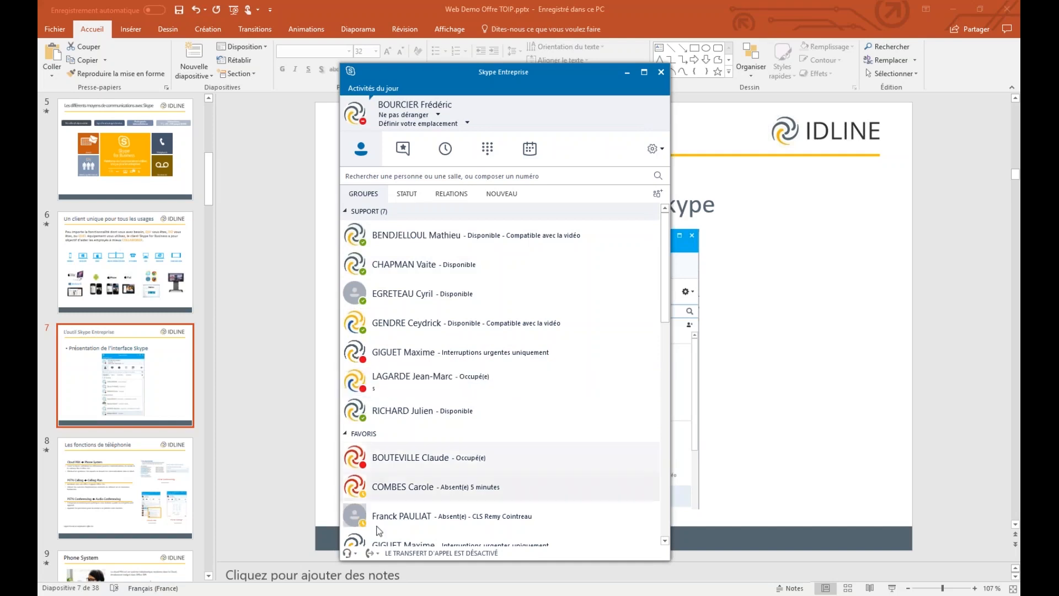
{"action": "mouse_move", "coordinate": [365, 491]}
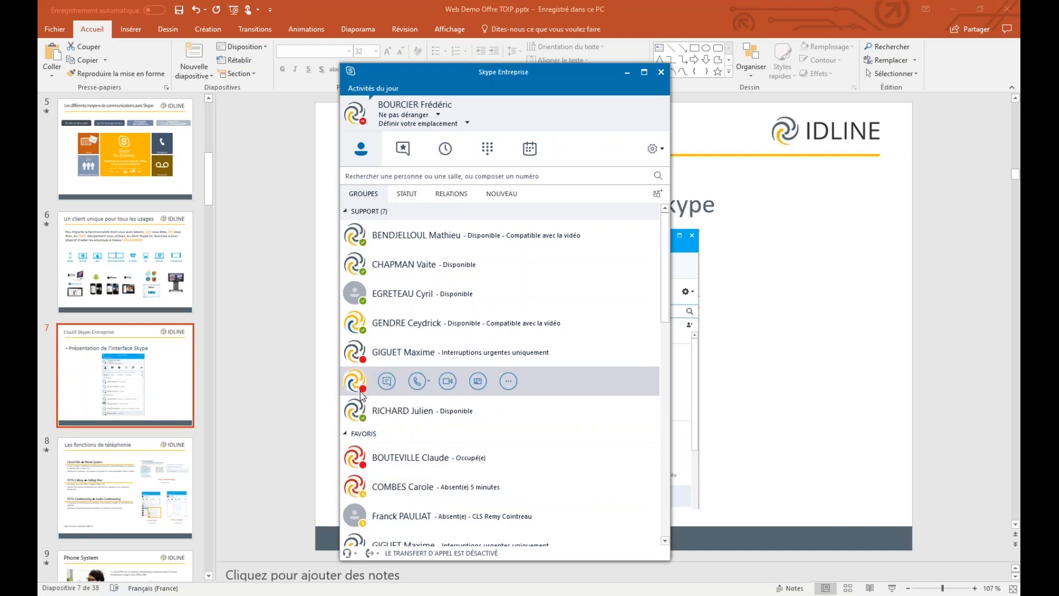
{"action": "left_click", "coordinate": [409, 191]}
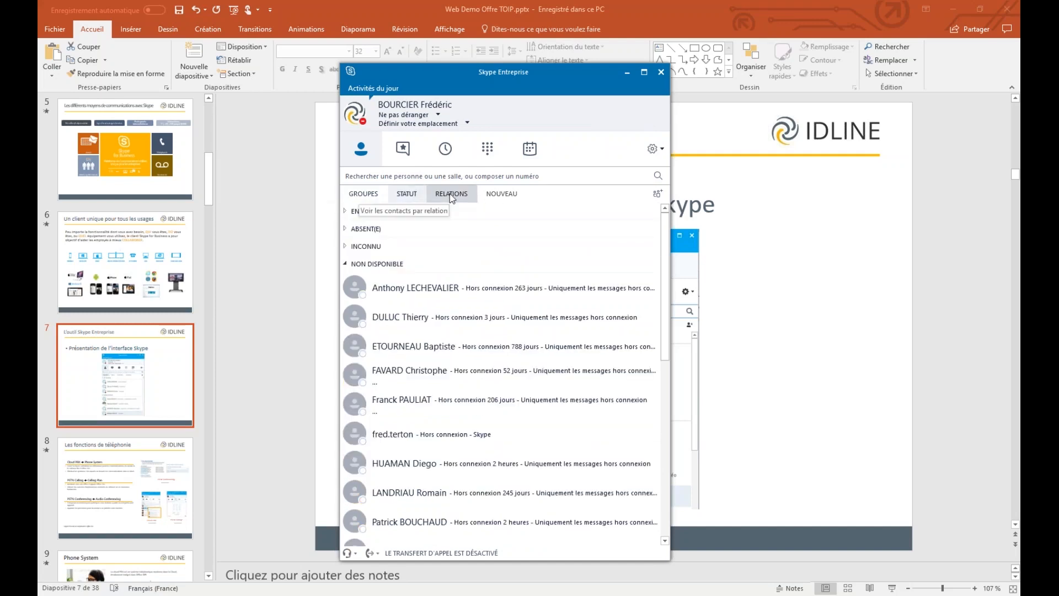
{"action": "left_click", "coordinate": [450, 198]}
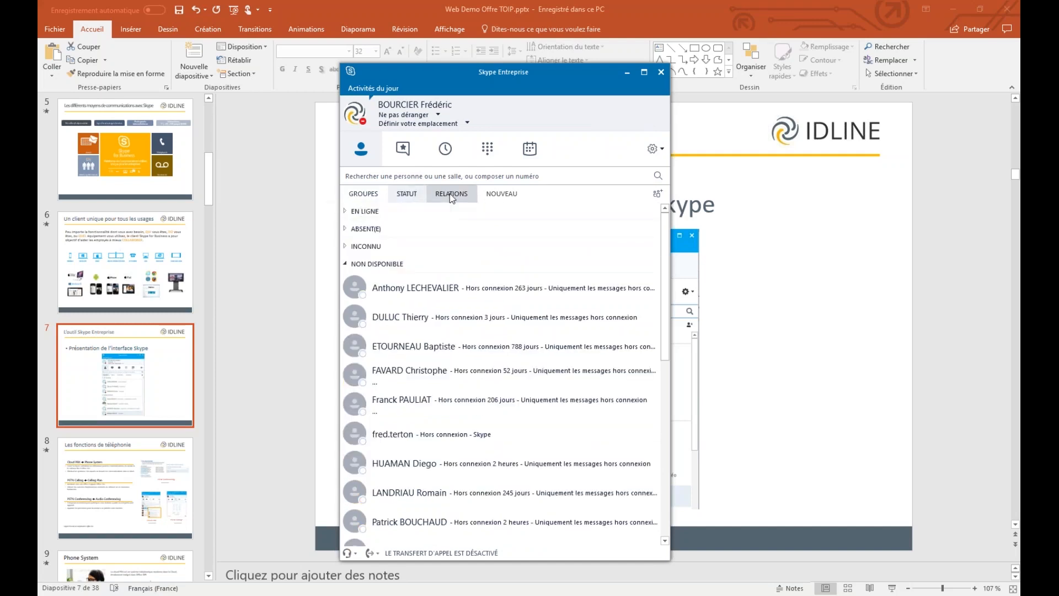
{"action": "left_click", "coordinate": [357, 193]}
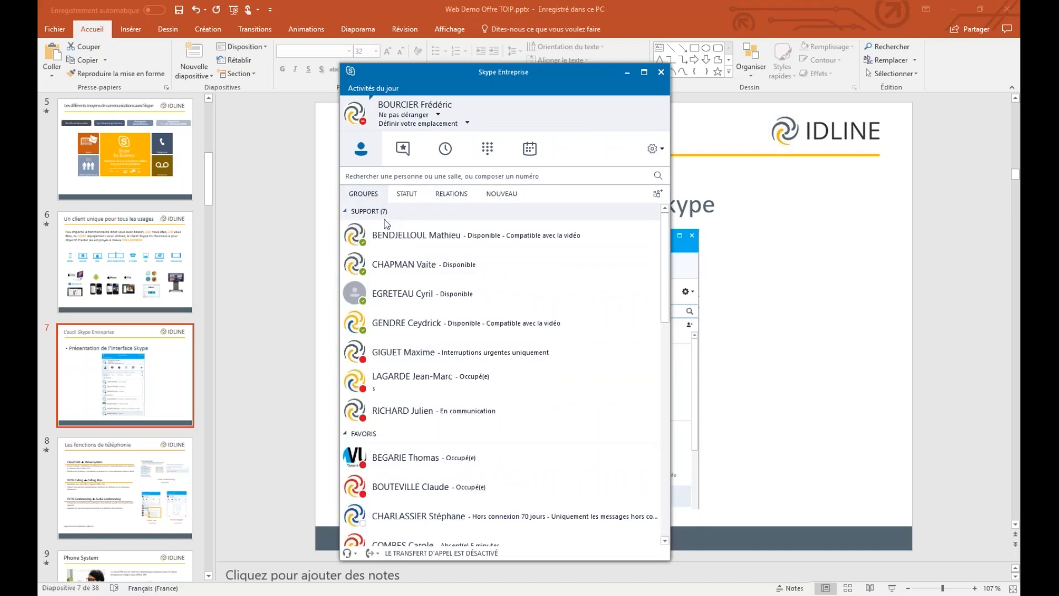
{"action": "left_click", "coordinate": [389, 175]}
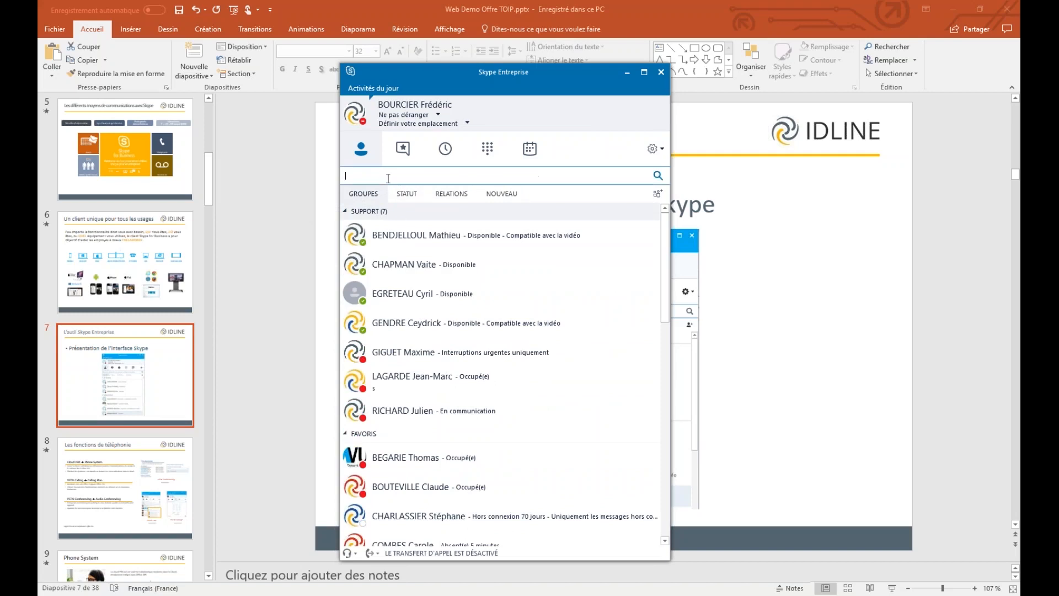
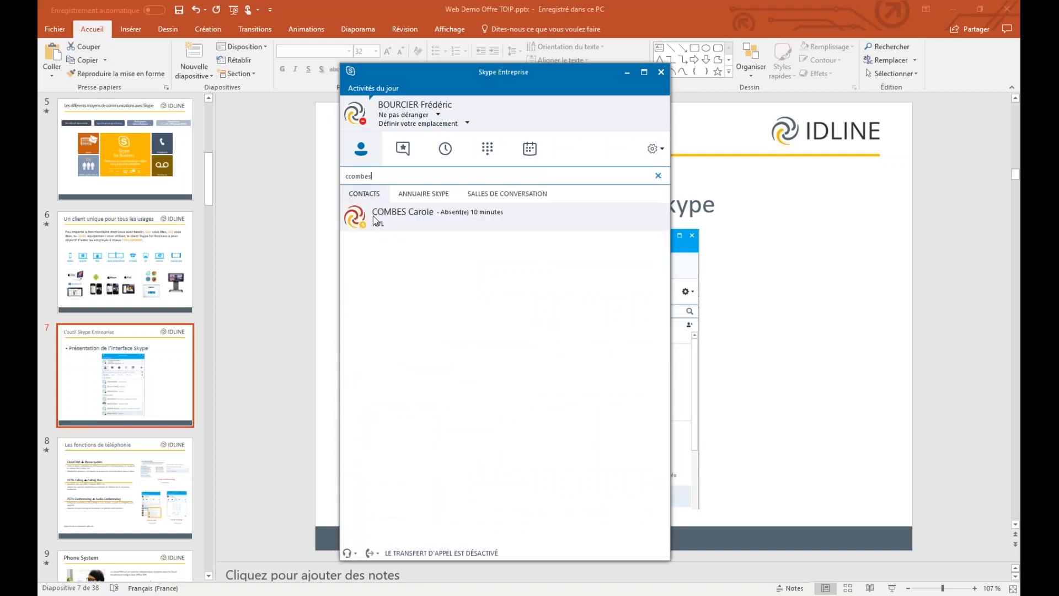
Search for the contact by alias and start an instant message with the matching result
{"action": "mouse_move", "coordinate": [362, 220]}
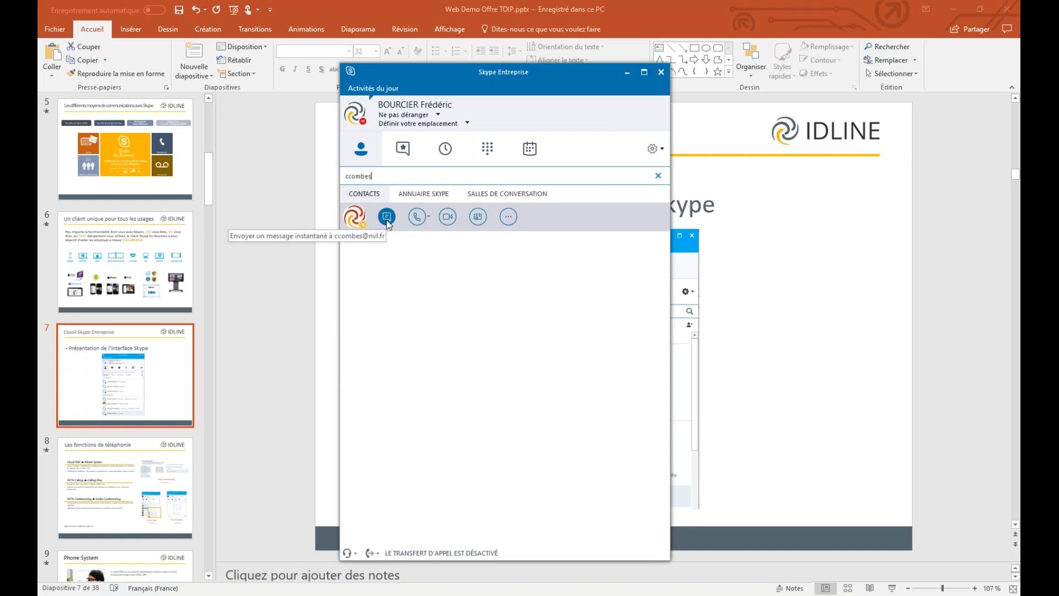
{"action": "left_click", "coordinate": [387, 216]}
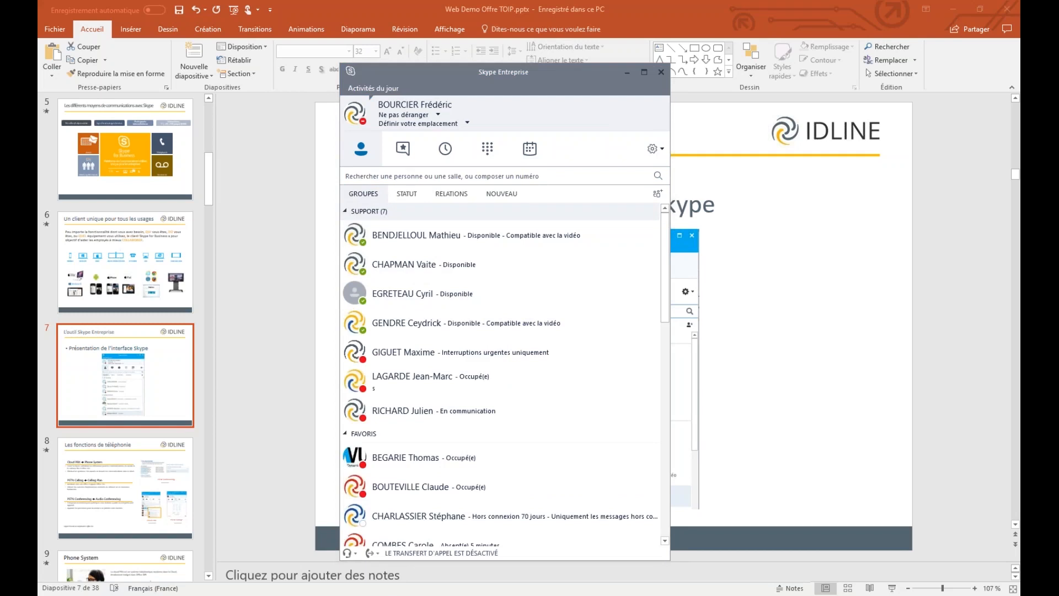
Begin another search for the same contact, then clear the search box
{"action": "left_click", "coordinate": [355, 174]}
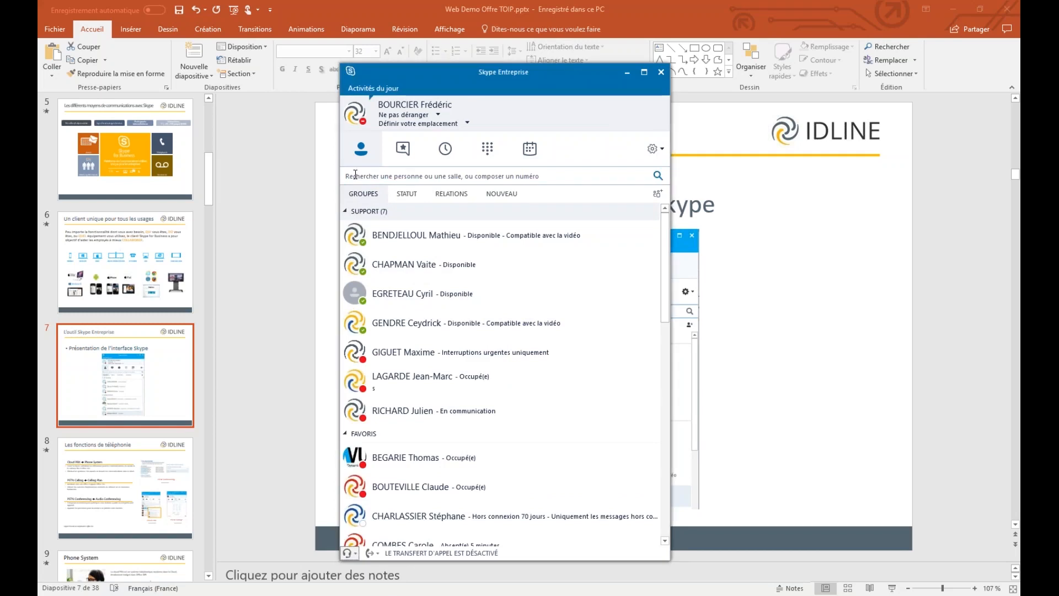
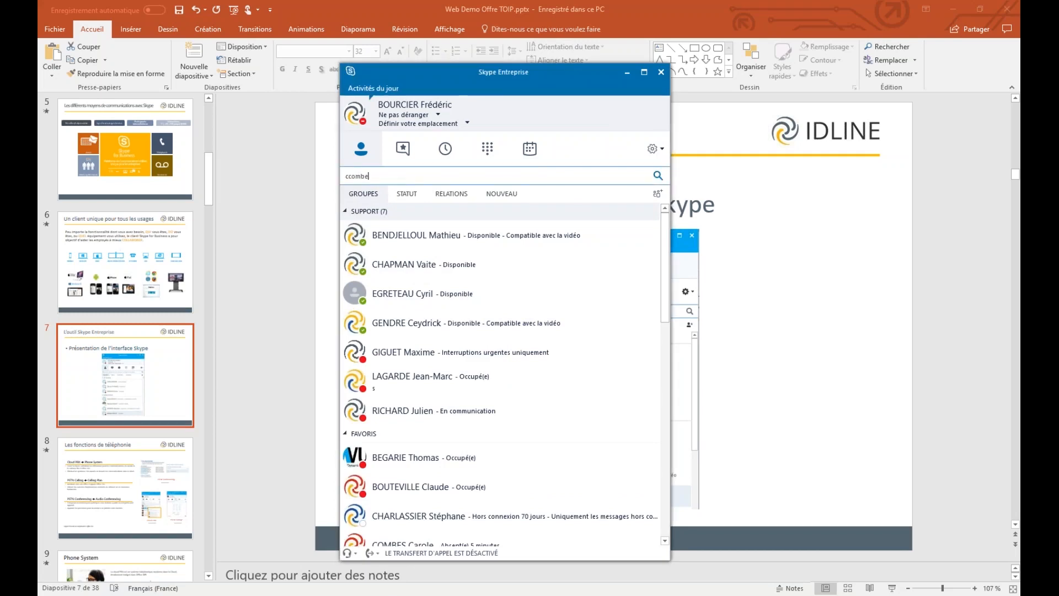
{"action": "key", "text": "Escape"}
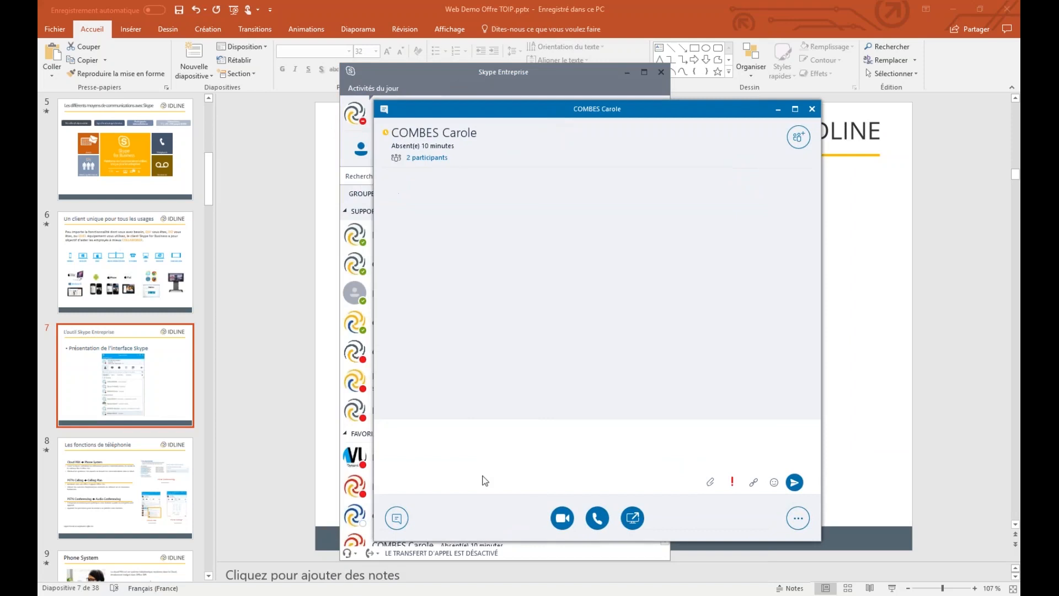
Send 'Adresser un', then move and shrink the conversation window to reveal the contact list
{"action": "type", "text": "Adresser un"}
{"action": "key", "text": "Return"}
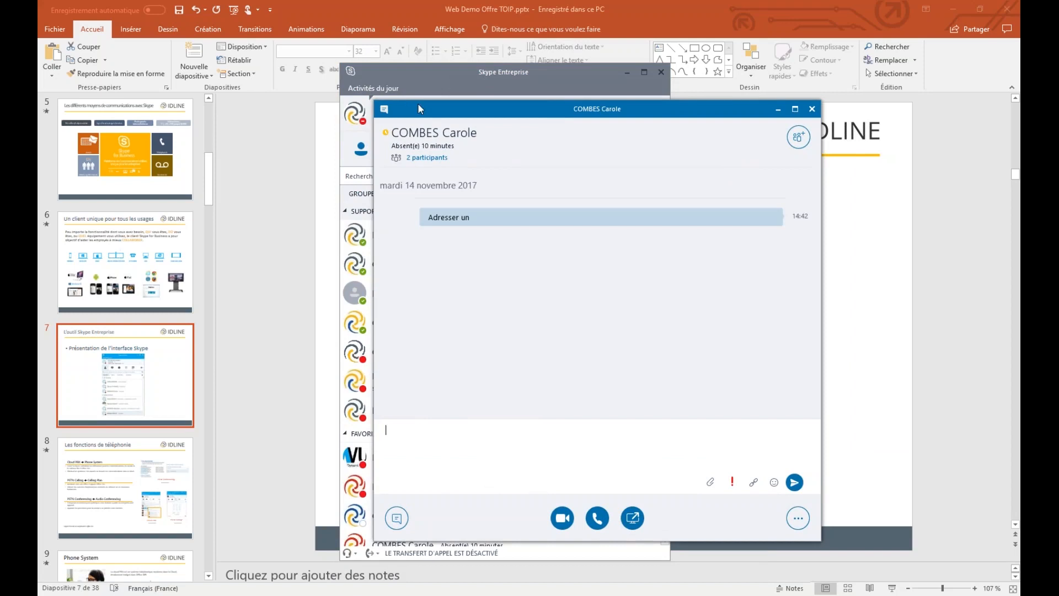
{"action": "left_click_drag", "start_coordinate": [418, 104], "coordinate": [513, 102]}
{"action": "left_click_drag", "start_coordinate": [468, 137], "coordinate": [518, 137]}
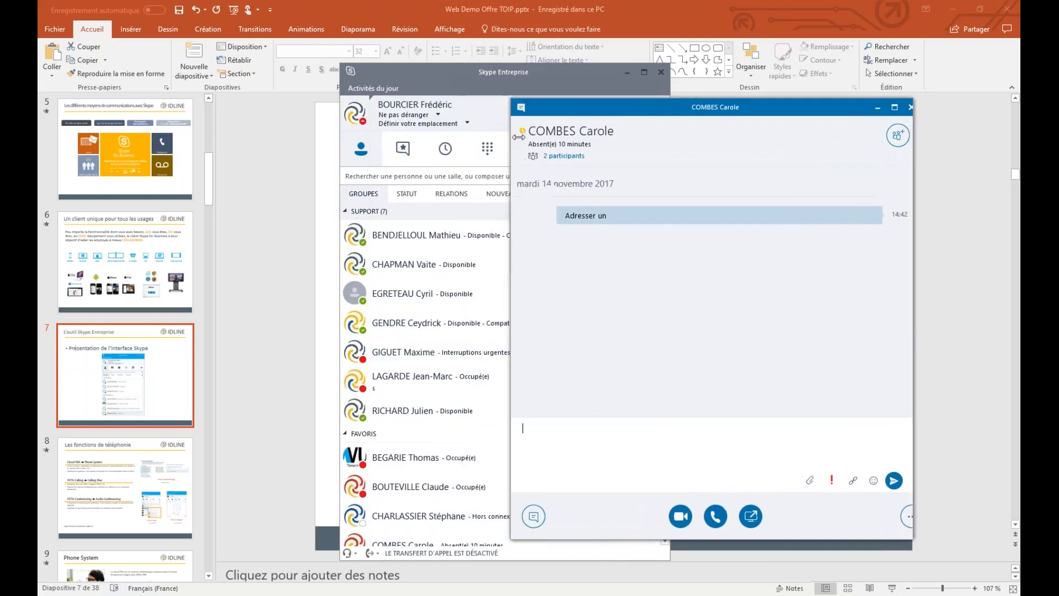
{"action": "left_click_drag", "start_coordinate": [513, 98], "coordinate": [565, 145]}
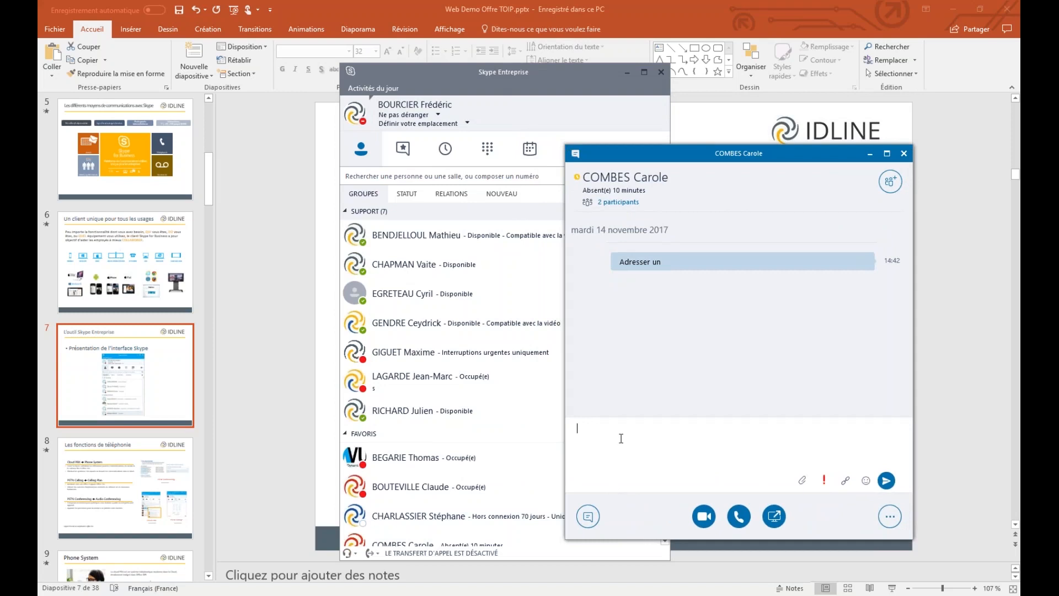
{"action": "left_click", "coordinate": [405, 67]}
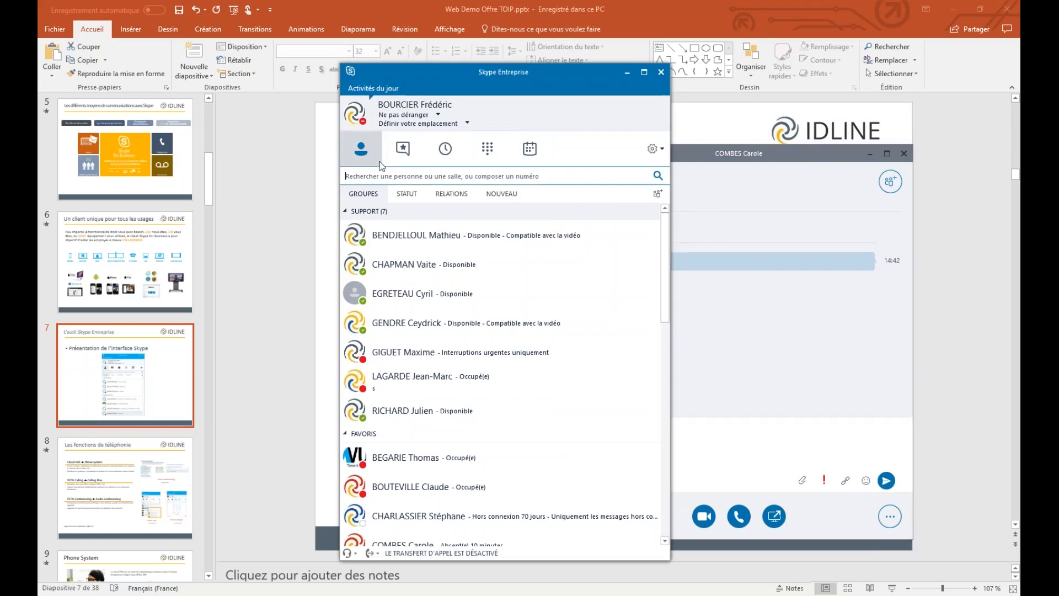
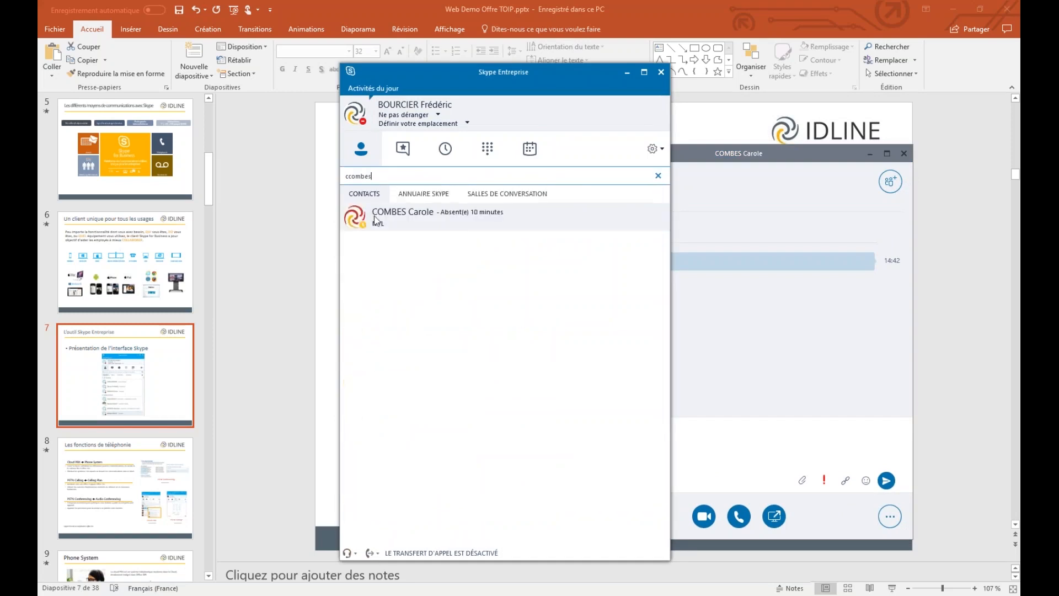
Find the absent contact, review their call options without calling, then open and reposition their conversation
{"action": "mouse_move", "coordinate": [362, 219]}
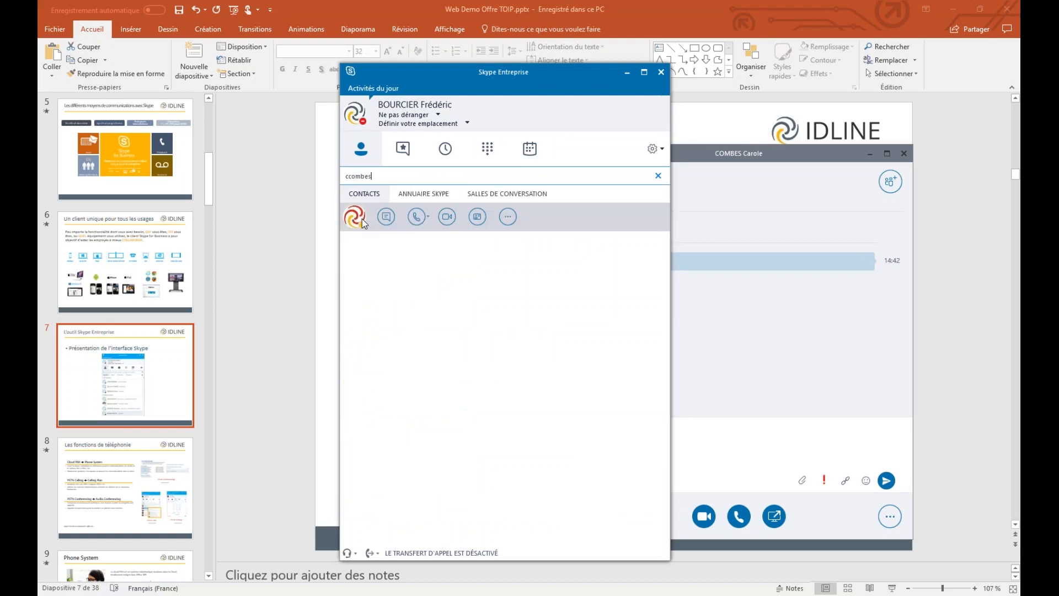
{"action": "left_click", "coordinate": [429, 216]}
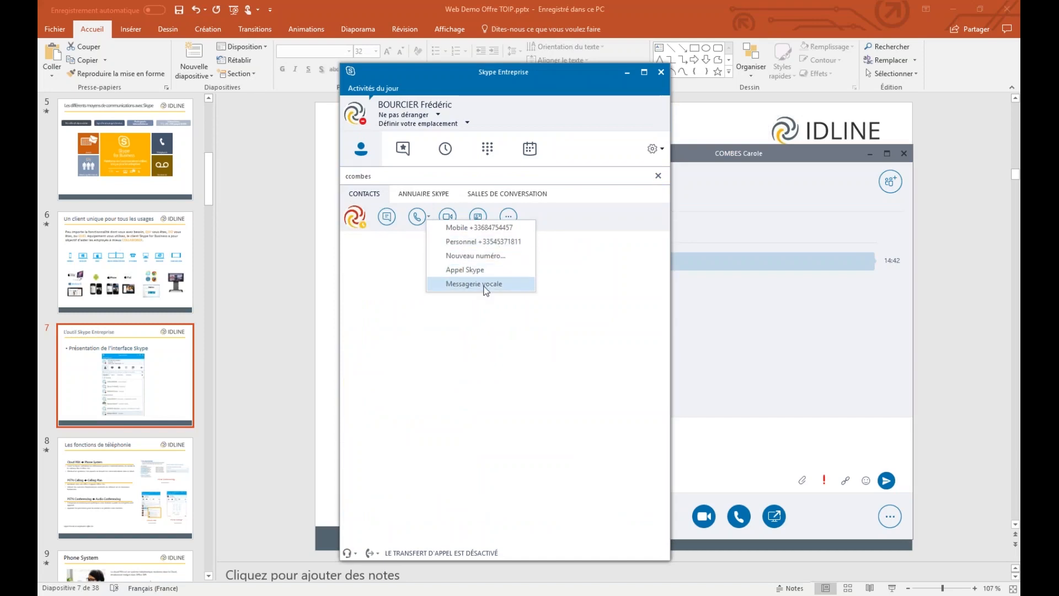
{"action": "left_click", "coordinate": [484, 284]}
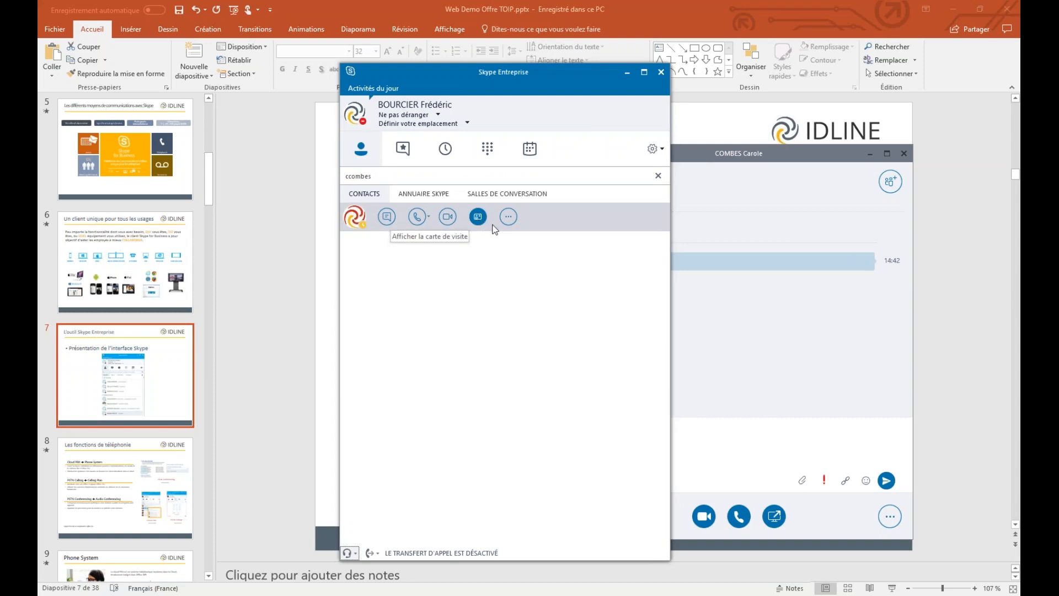
{"action": "left_click", "coordinate": [713, 159]}
{"action": "left_click_drag", "start_coordinate": [722, 158], "coordinate": [537, 129]}
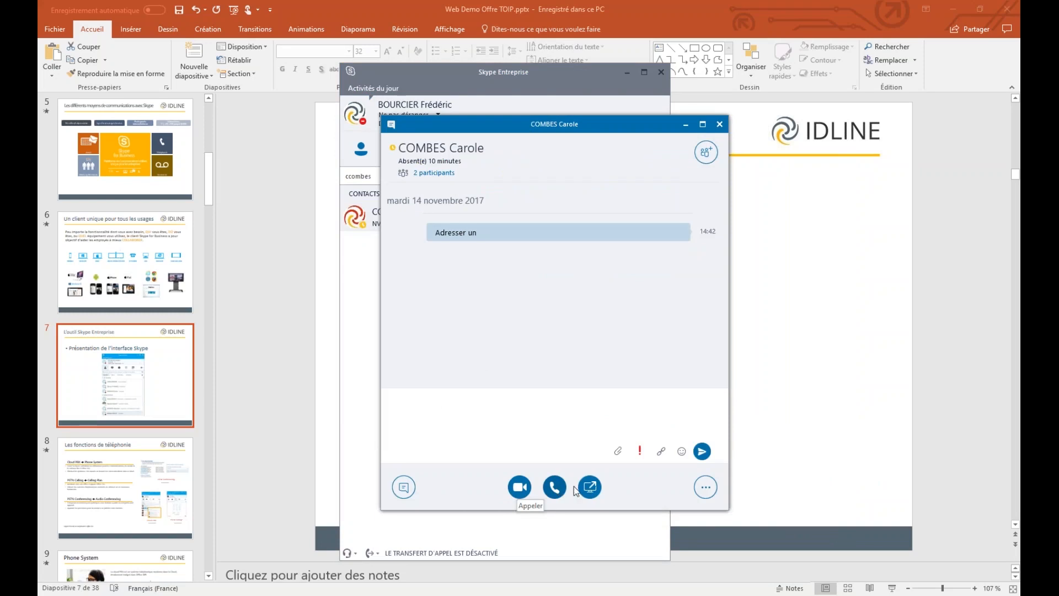
In the conversation's Share Content menu, choose Plus… for more content to share
{"action": "left_click", "coordinate": [590, 488]}
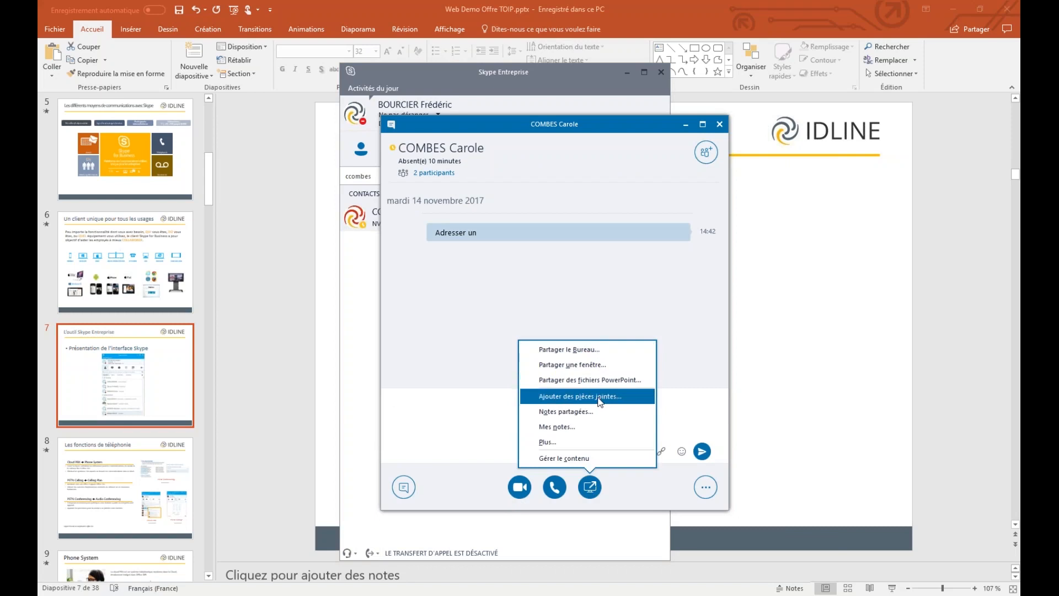
{"action": "left_click", "coordinate": [571, 441]}
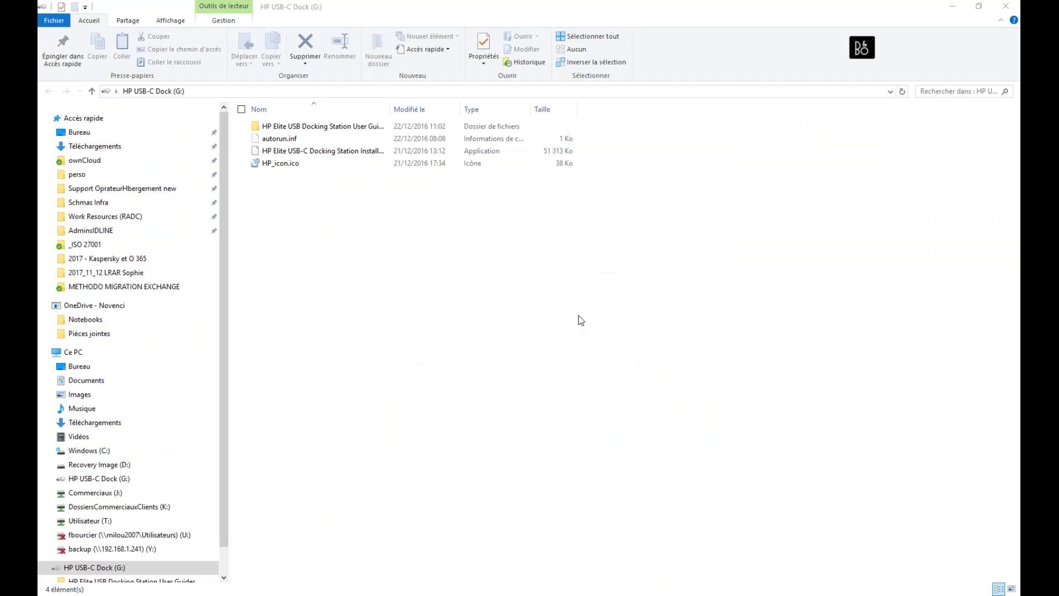
Bring the Skype Entreprise contact window back in front of the File Explorer drive view
{"action": "left_click", "coordinate": [593, 333]}
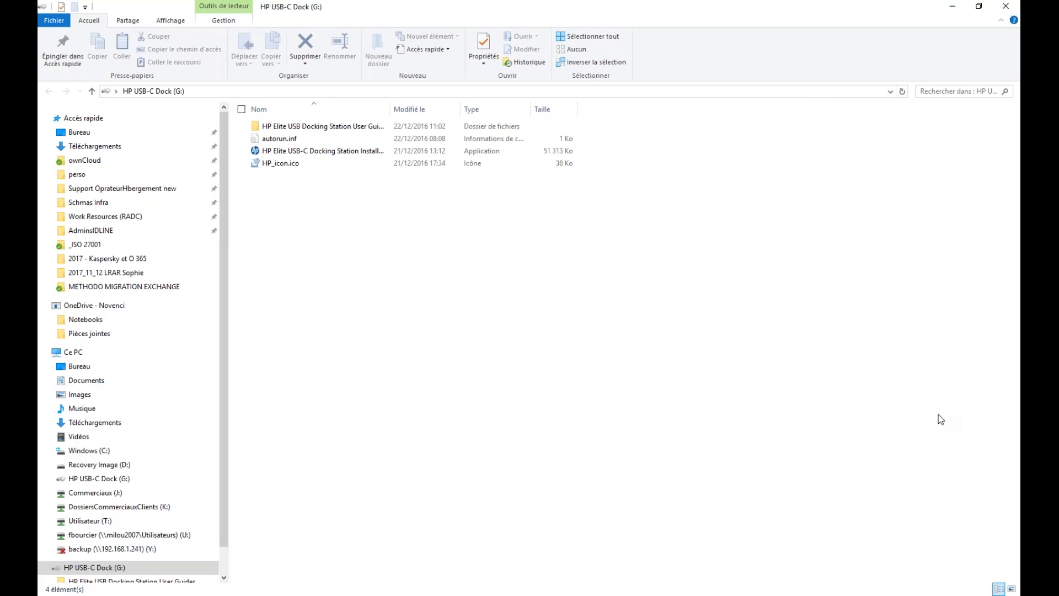
{"action": "left_click", "coordinate": [711, 591]}
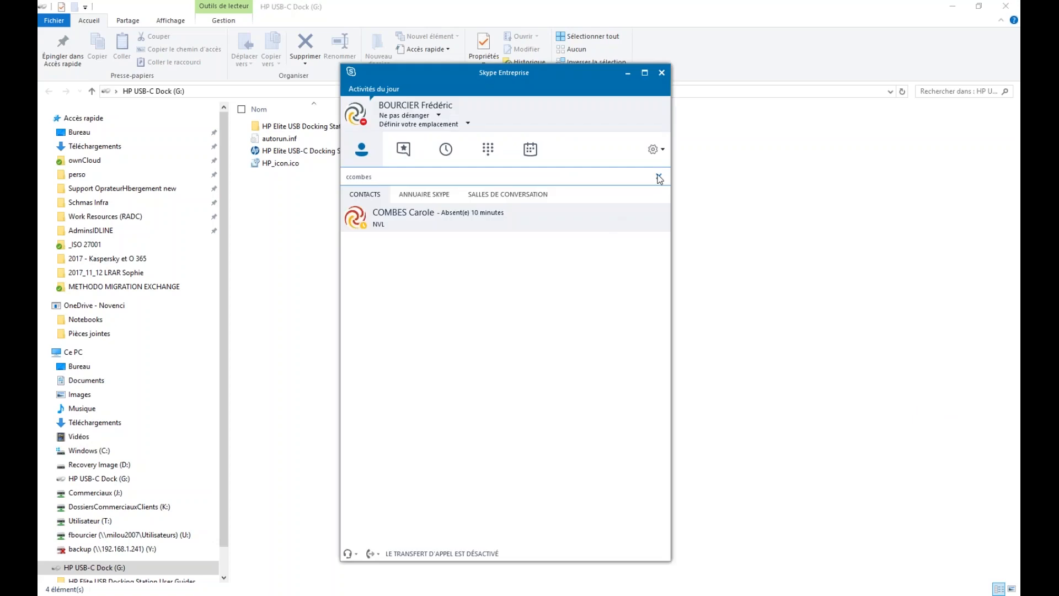
Clear the contact search to show the groups again and close File Explorer
{"action": "left_click", "coordinate": [660, 176]}
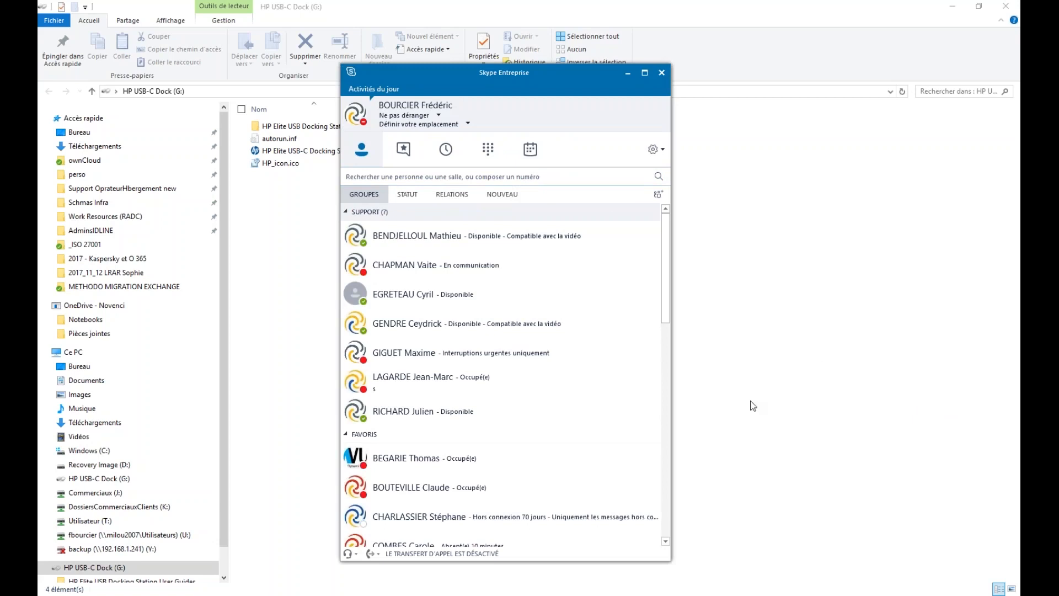
{"action": "left_click", "coordinate": [1005, 6]}
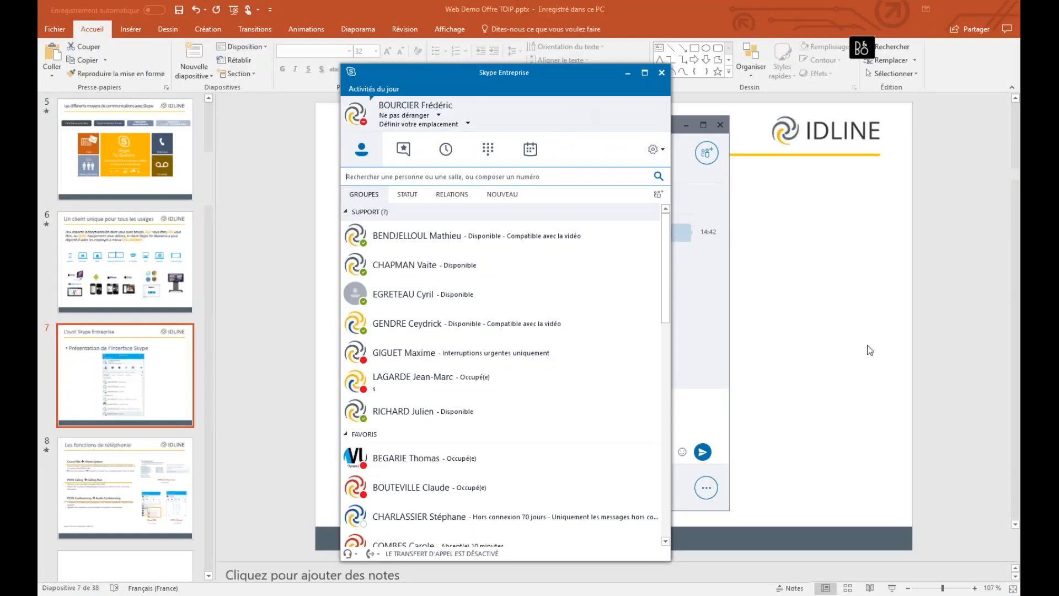
{"action": "left_click", "coordinate": [1016, 405]}
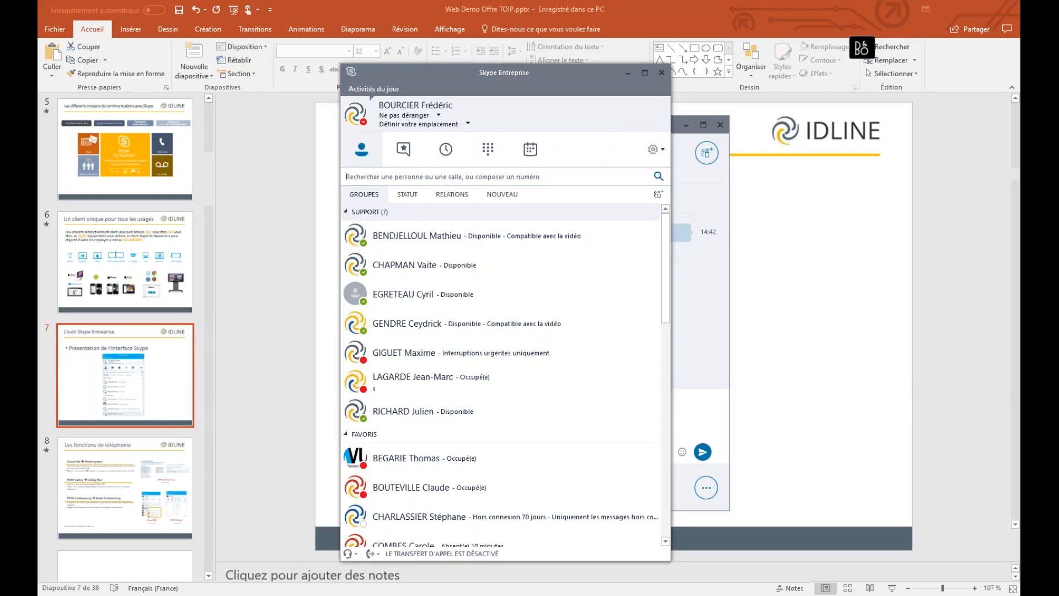
Search for another contact by alias, open a conversation with them, and move it aside
{"action": "left_click", "coordinate": [538, 176]}
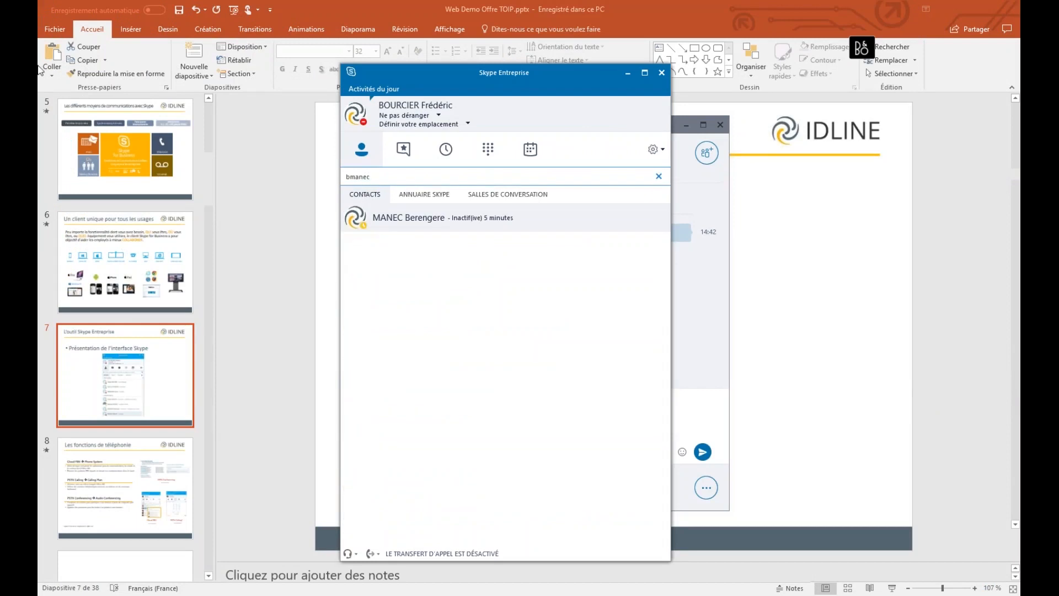
{"action": "double_click", "coordinate": [372, 218]}
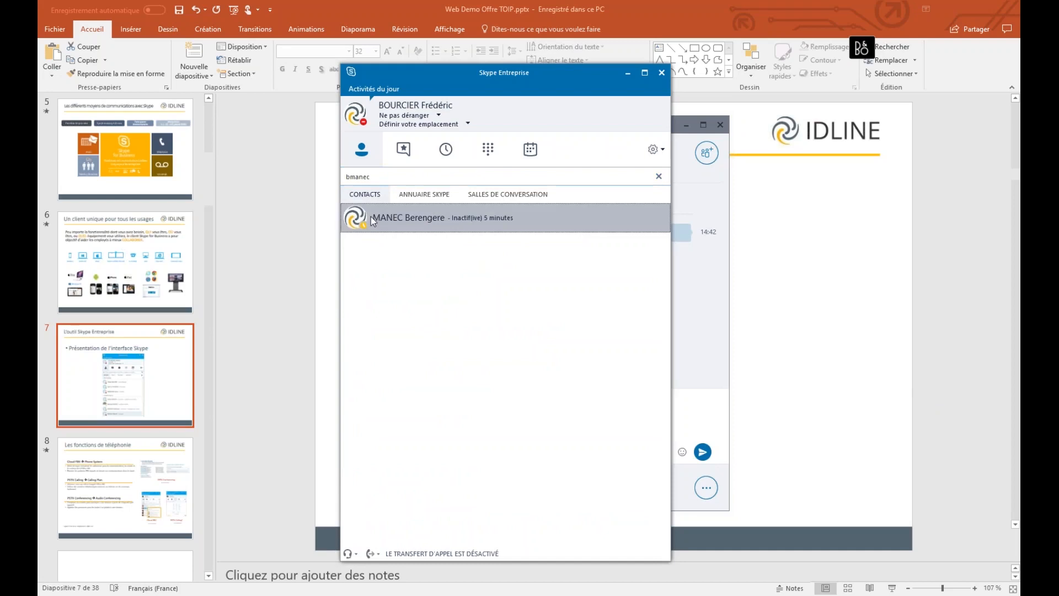
{"action": "left_click_drag", "start_coordinate": [577, 125], "coordinate": [1019, 126]}
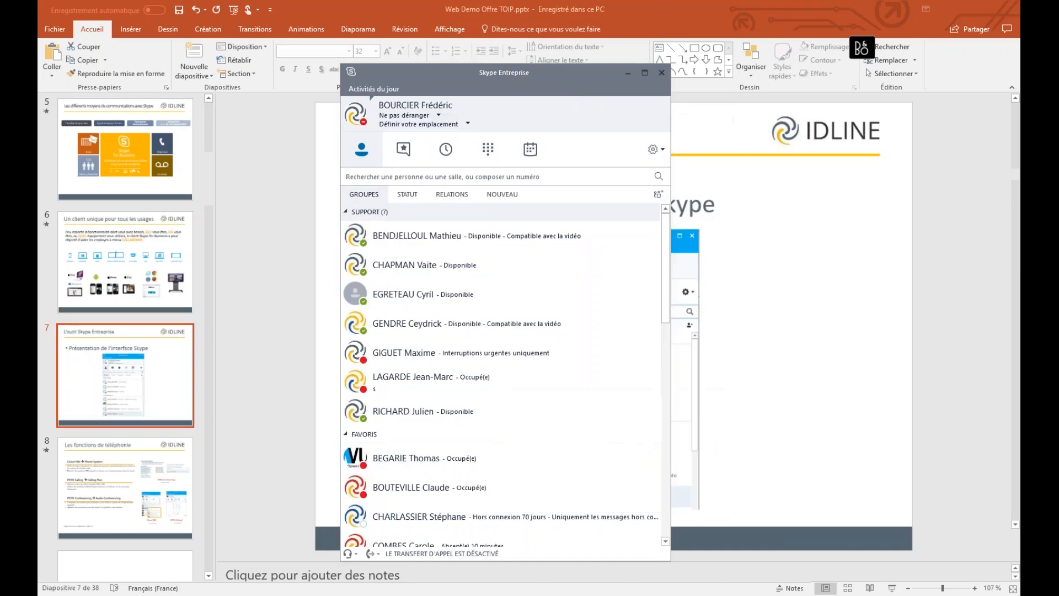
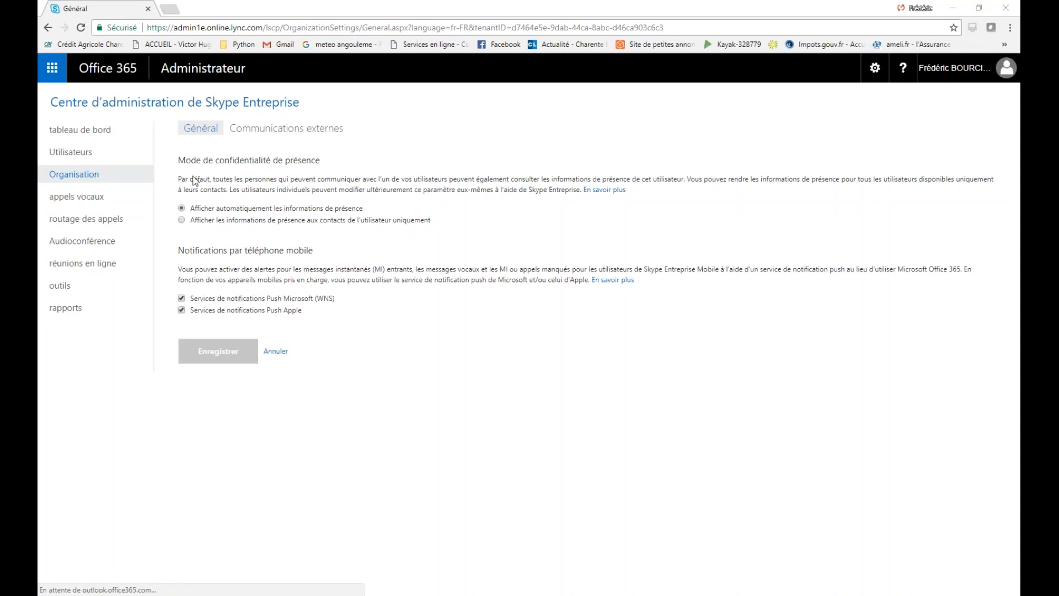
Look over the dashboard and users list, dismiss the HP pop-ups, then show Organisation's Communications externes settings
{"action": "left_click", "coordinate": [119, 138]}
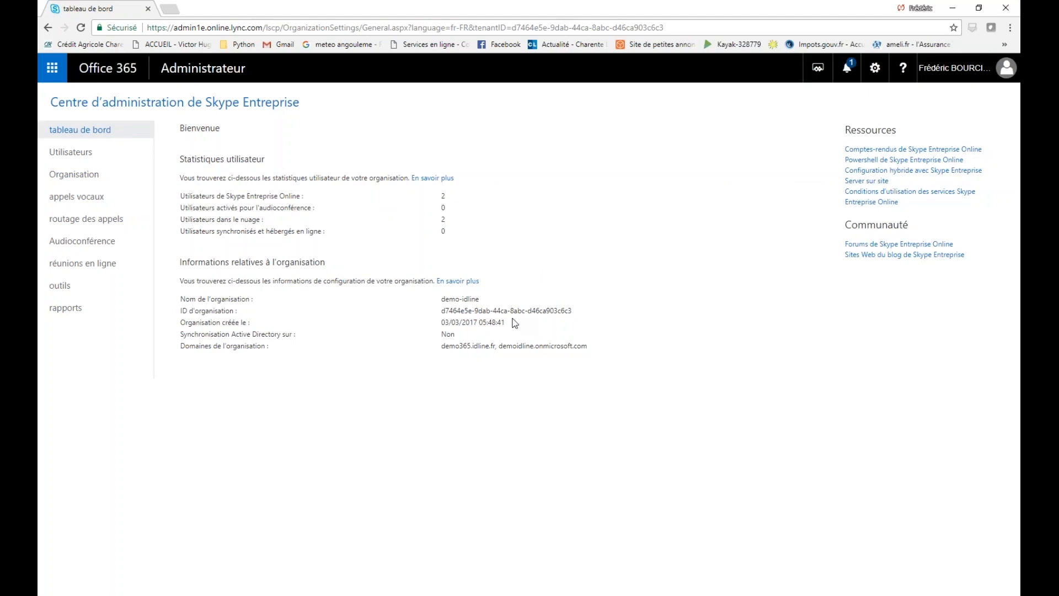
{"action": "left_click", "coordinate": [81, 154]}
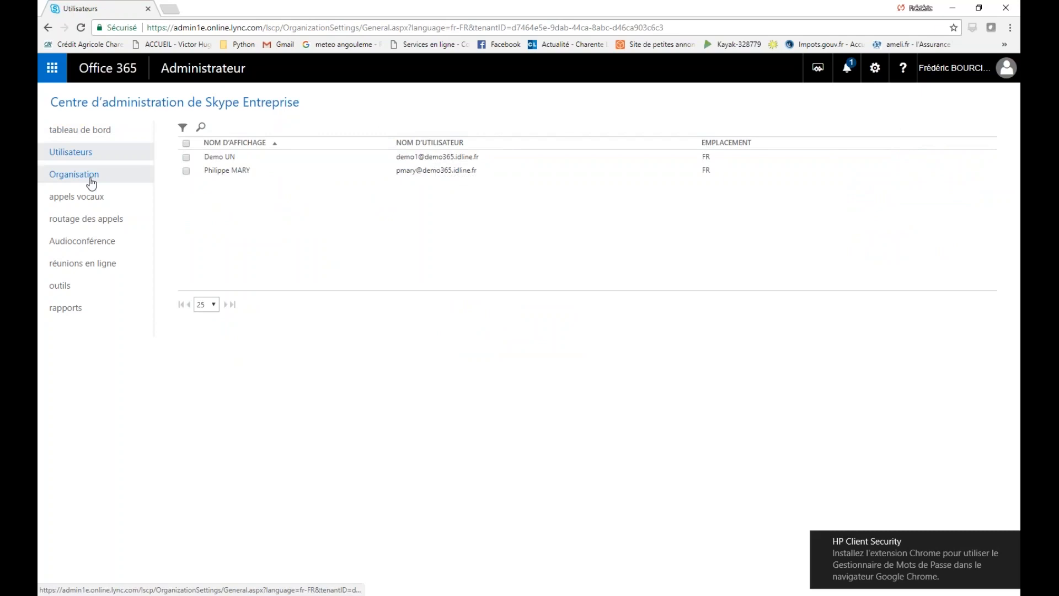
{"action": "left_click", "coordinate": [91, 180]}
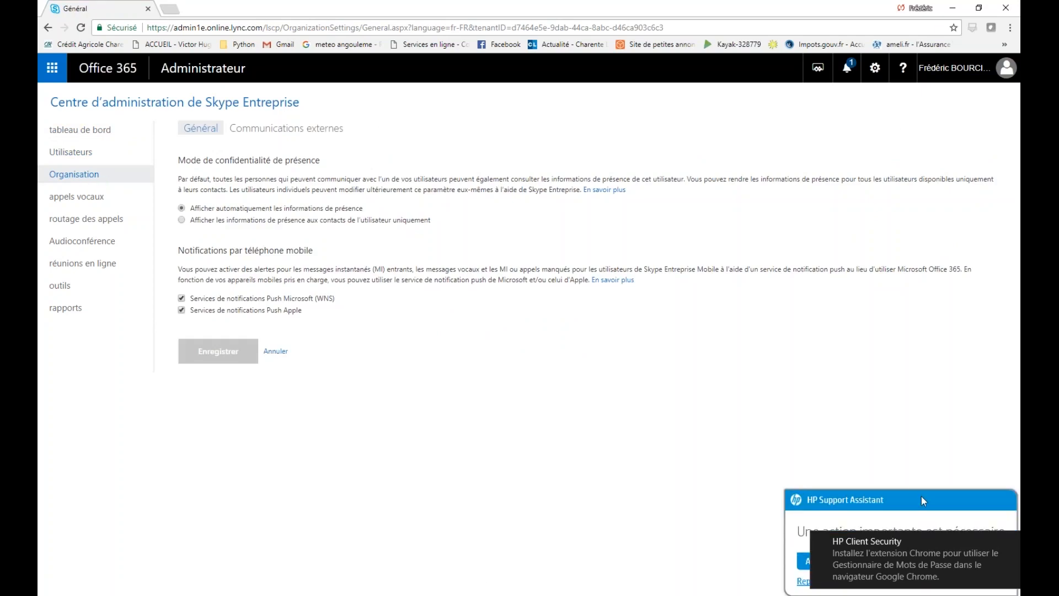
{"action": "left_click", "coordinate": [1000, 542]}
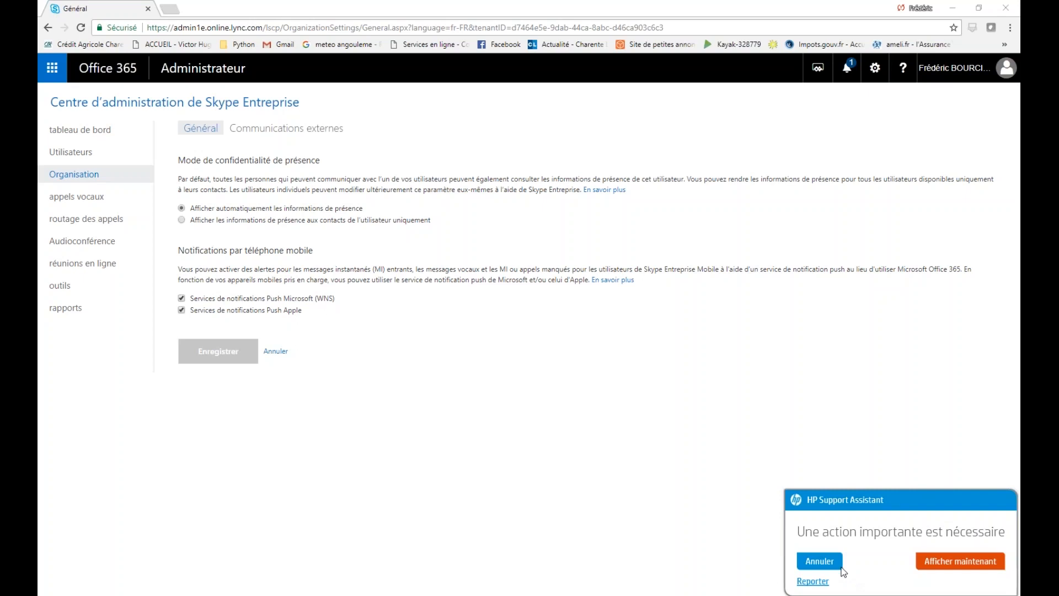
{"action": "left_click", "coordinate": [826, 558]}
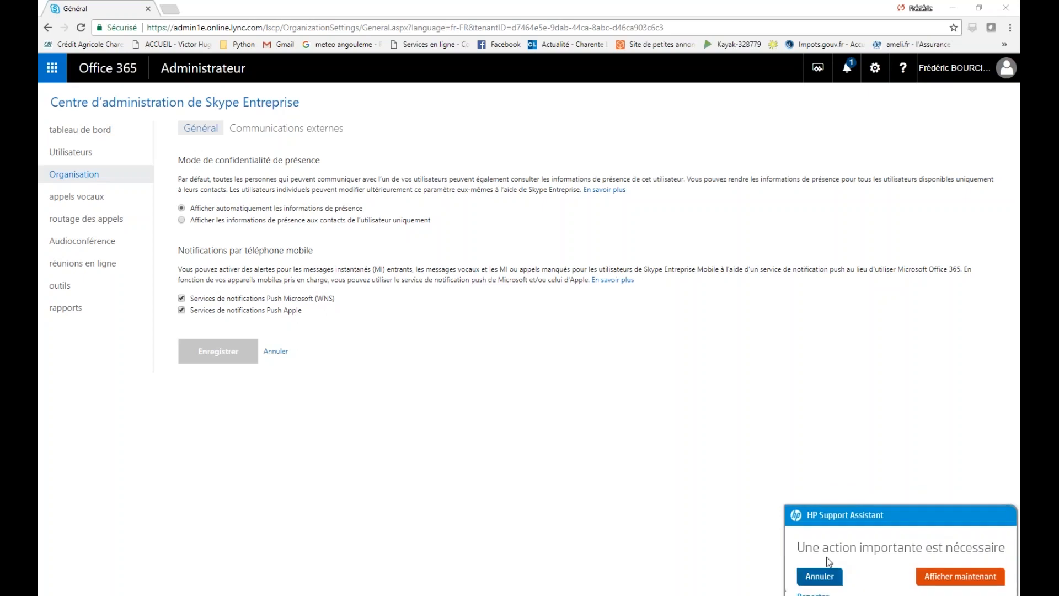
{"action": "left_click", "coordinate": [207, 112]}
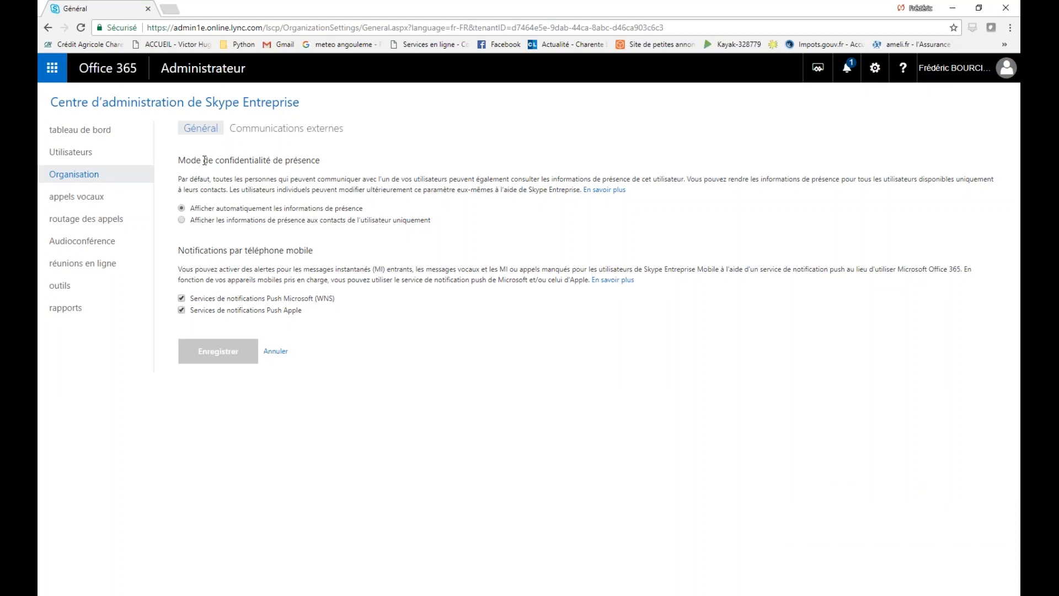
{"action": "left_click_drag", "start_coordinate": [204, 160], "coordinate": [270, 166]}
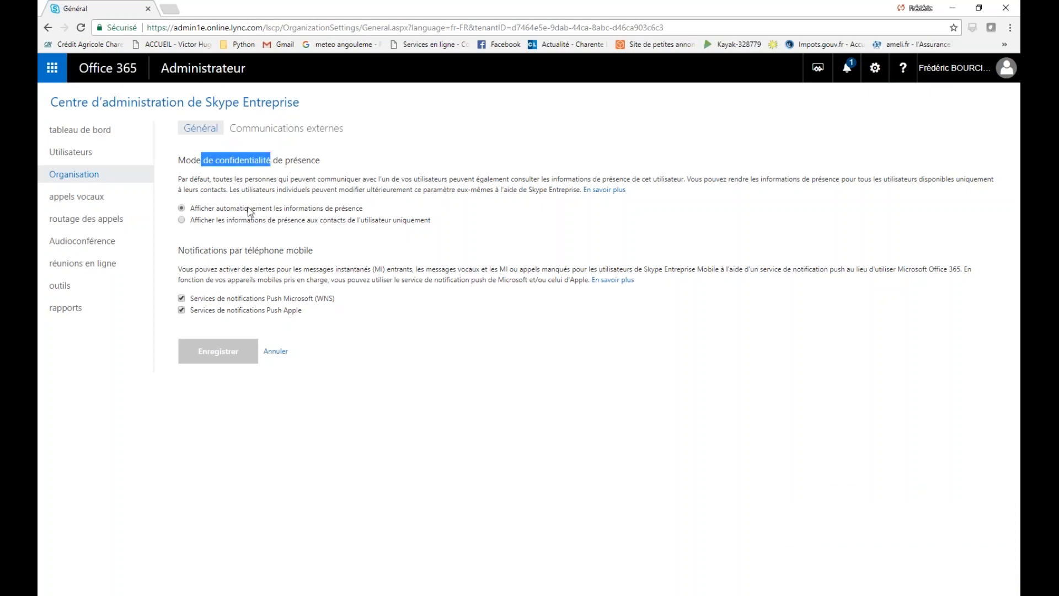
{"action": "left_click", "coordinate": [267, 132]}
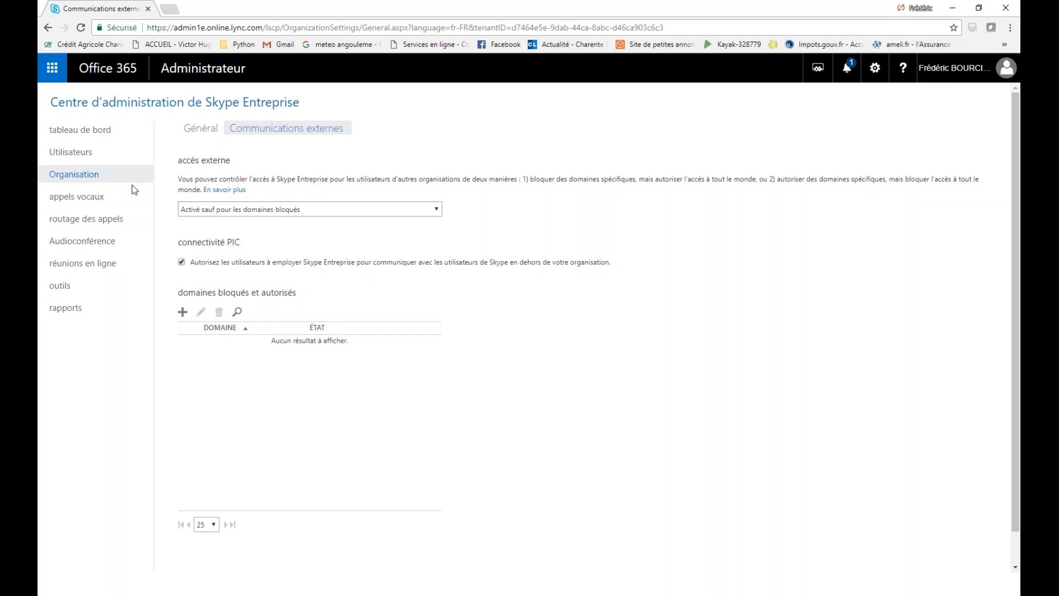
Show the appels vocaux Numéros de téléphone list with its 8 numbers and statuses
{"action": "left_click", "coordinate": [92, 197]}
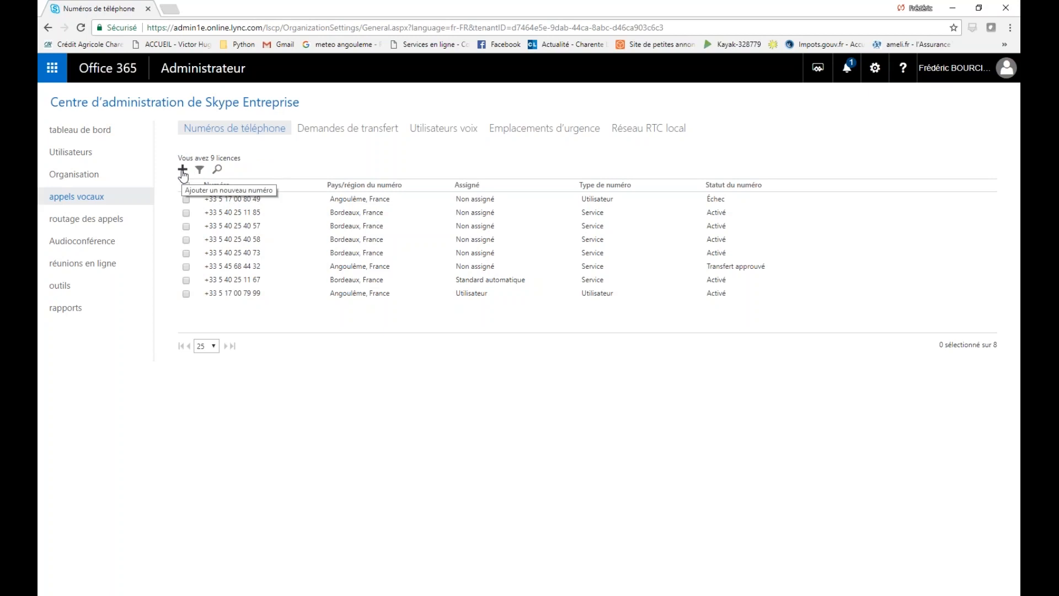
Browse the transfer requests, voice users and emergency locations, then show the call routing auto attendants list
{"action": "left_click", "coordinate": [338, 134]}
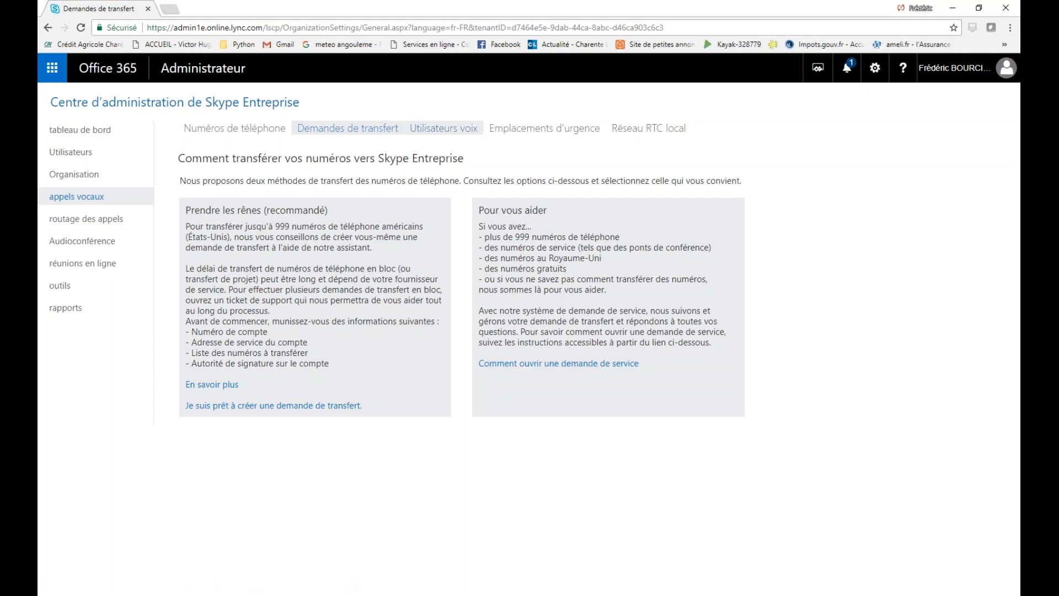
{"action": "left_click", "coordinate": [460, 121]}
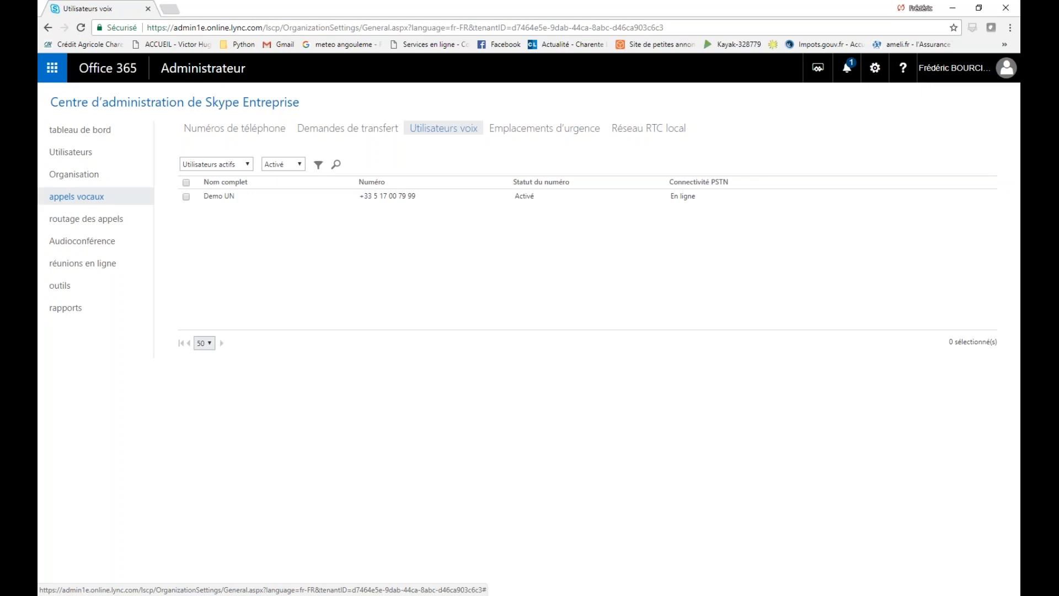
{"action": "left_click", "coordinate": [401, 200]}
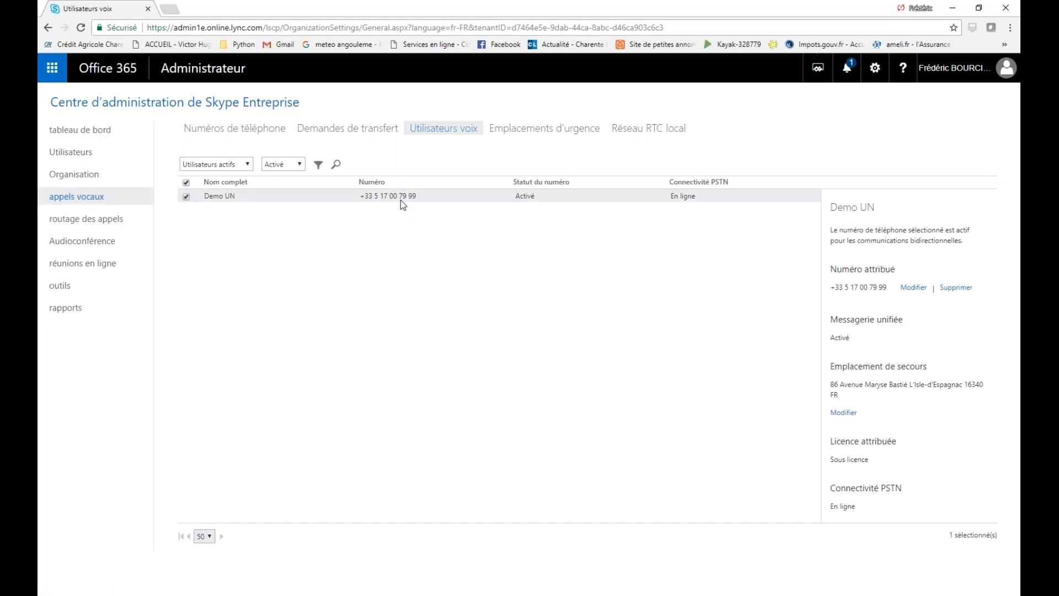
{"action": "left_click", "coordinate": [513, 133]}
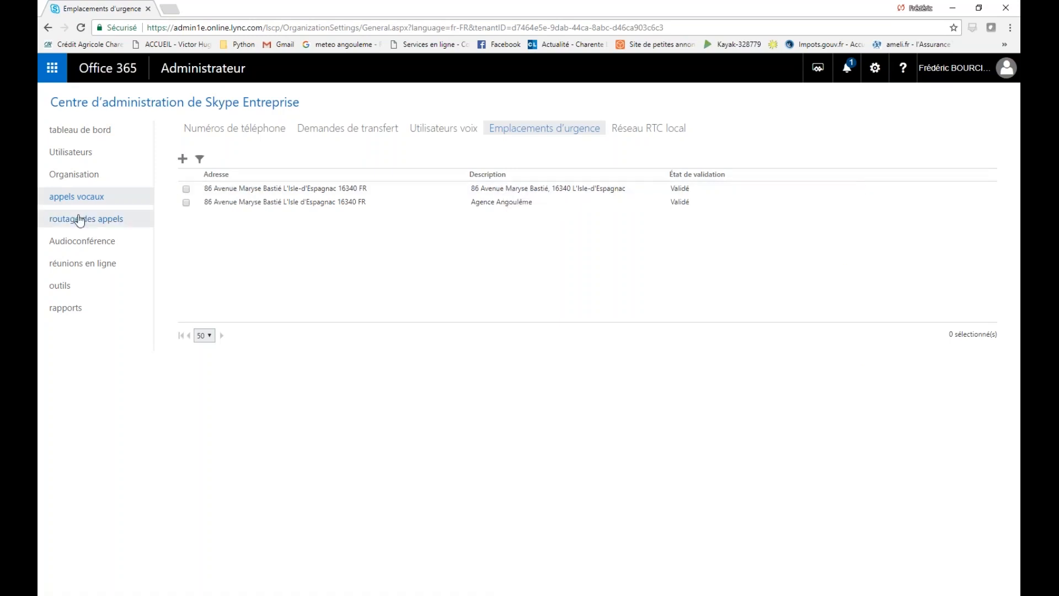
{"action": "left_click", "coordinate": [113, 221]}
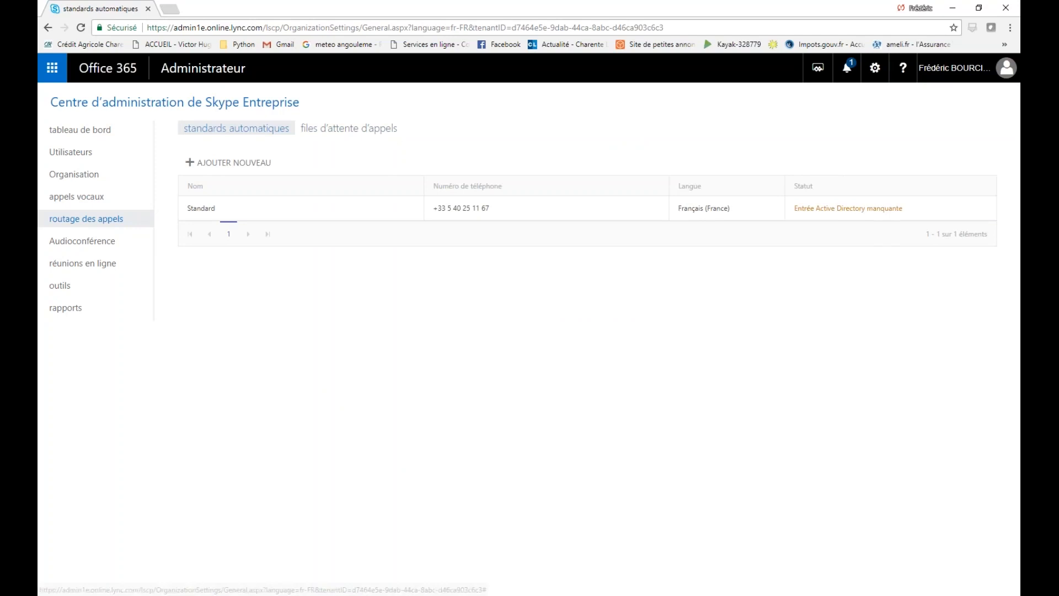
{"action": "left_click", "coordinate": [450, 215]}
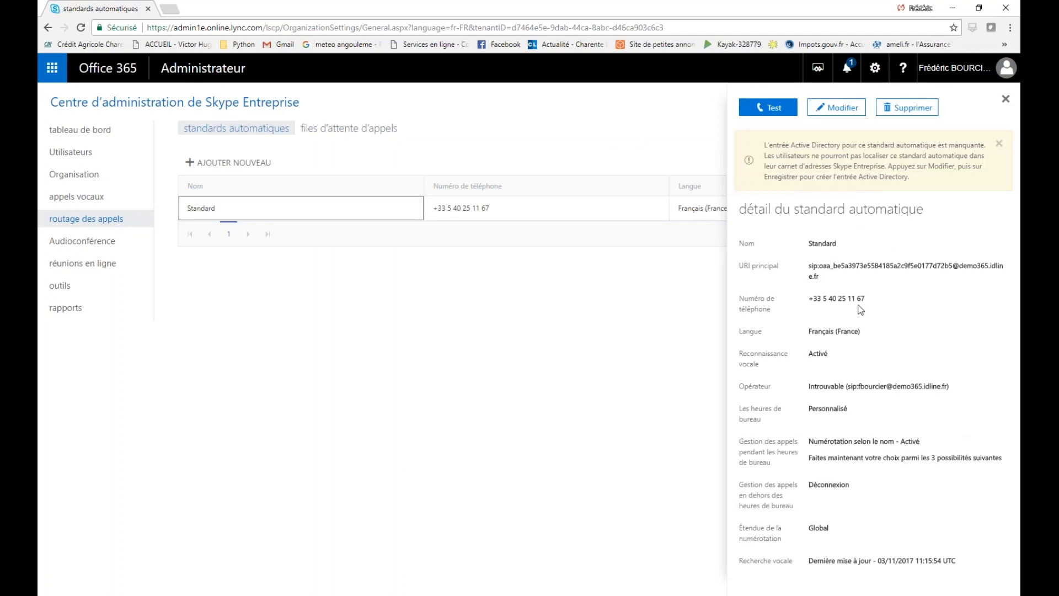
{"action": "left_click", "coordinate": [228, 163]}
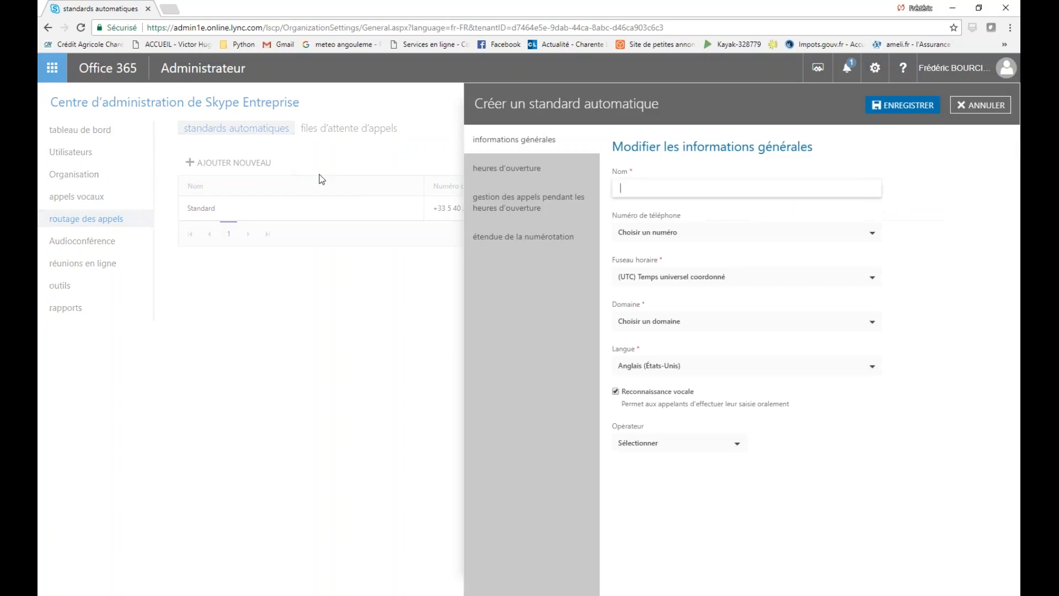
{"action": "type", "text": "hffght"}
{"action": "left_click", "coordinate": [696, 233]}
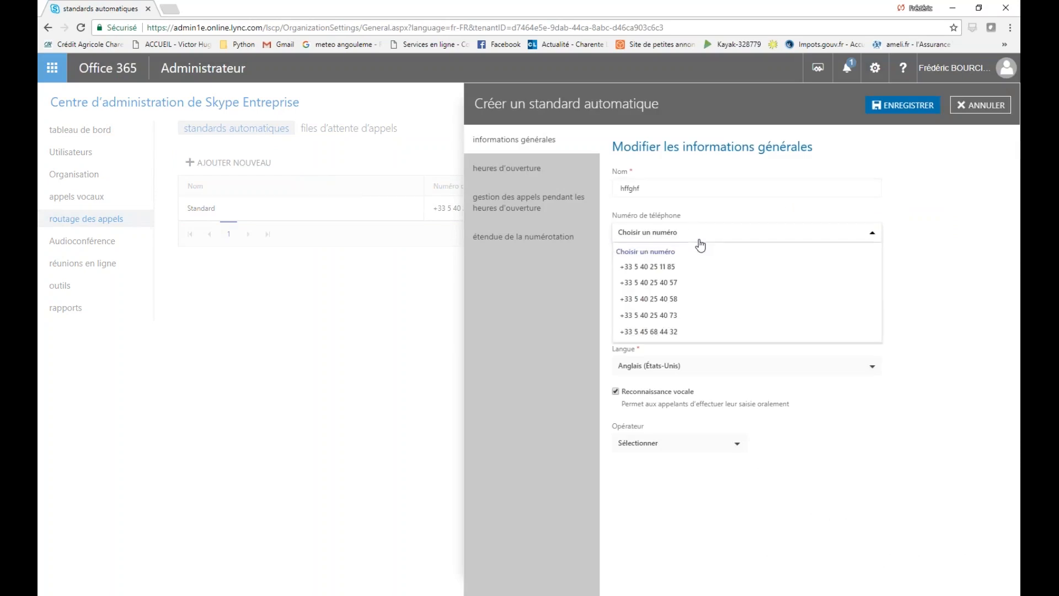
{"action": "left_click", "coordinate": [675, 275]}
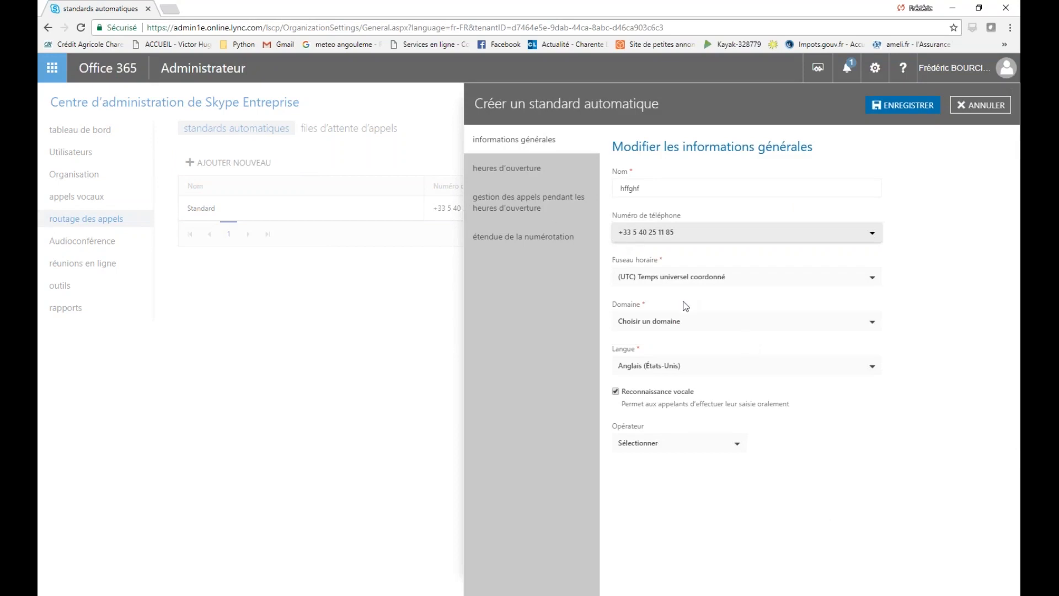
{"action": "left_click", "coordinate": [686, 323]}
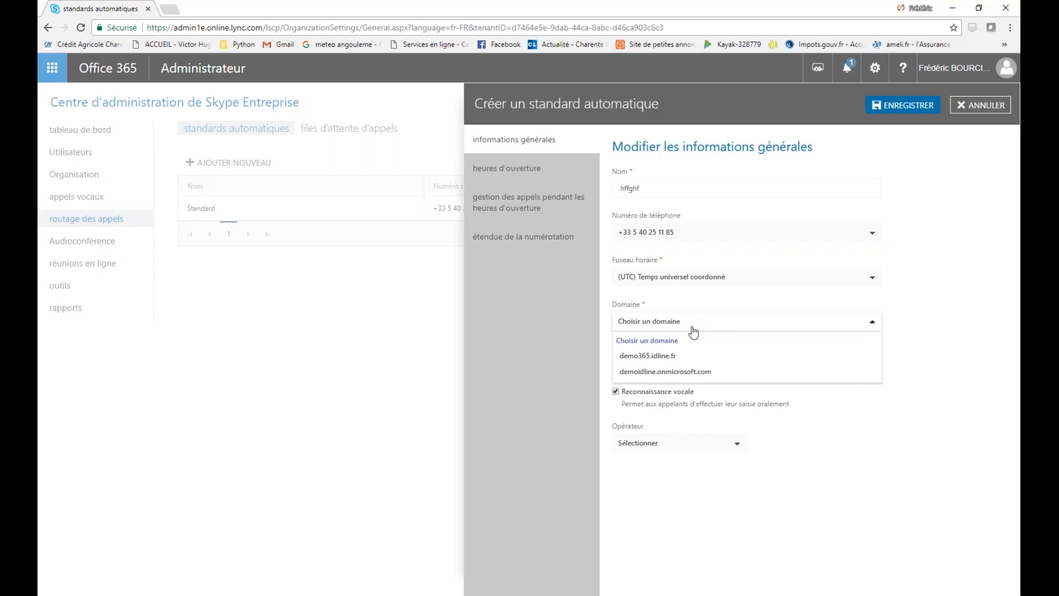
{"action": "left_click", "coordinate": [663, 356]}
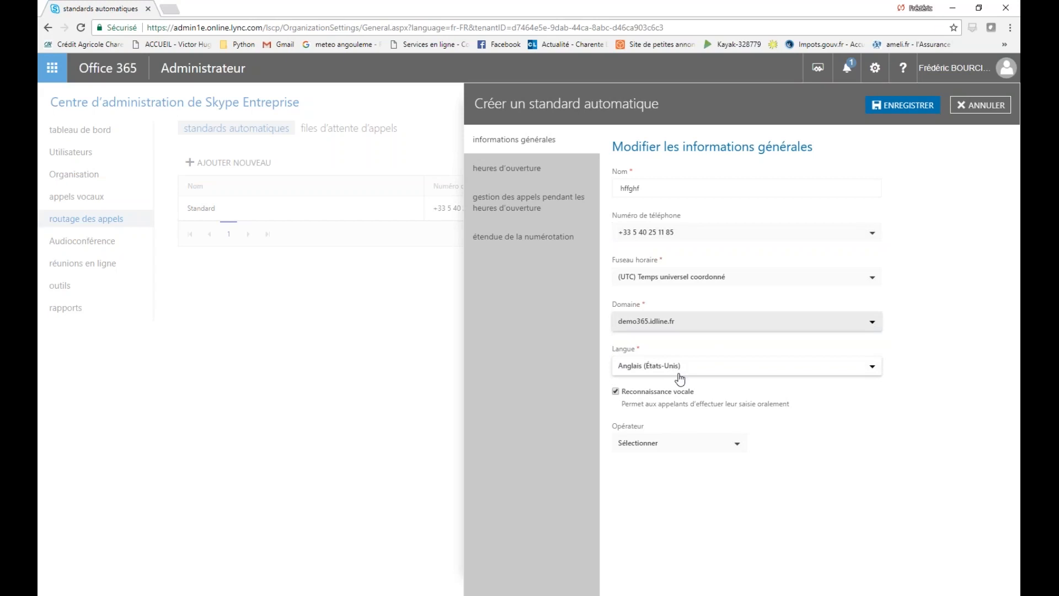
Set the attendant language to Français (France), make a call queue the operator, and cancel unsaved
{"action": "left_click", "coordinate": [678, 373]}
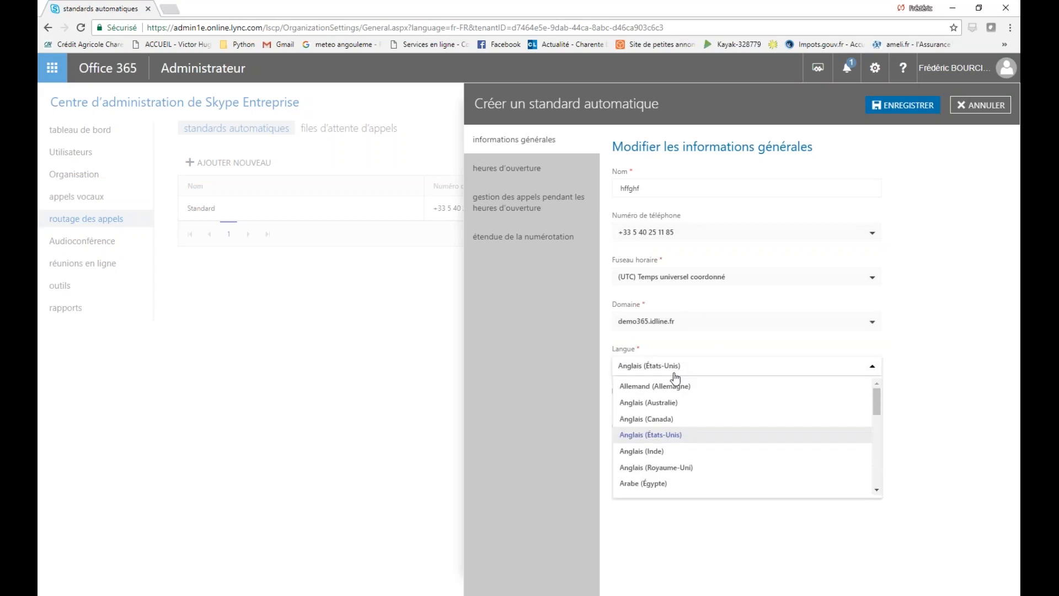
{"action": "key", "text": "f"}
{"action": "key", "text": "f"}
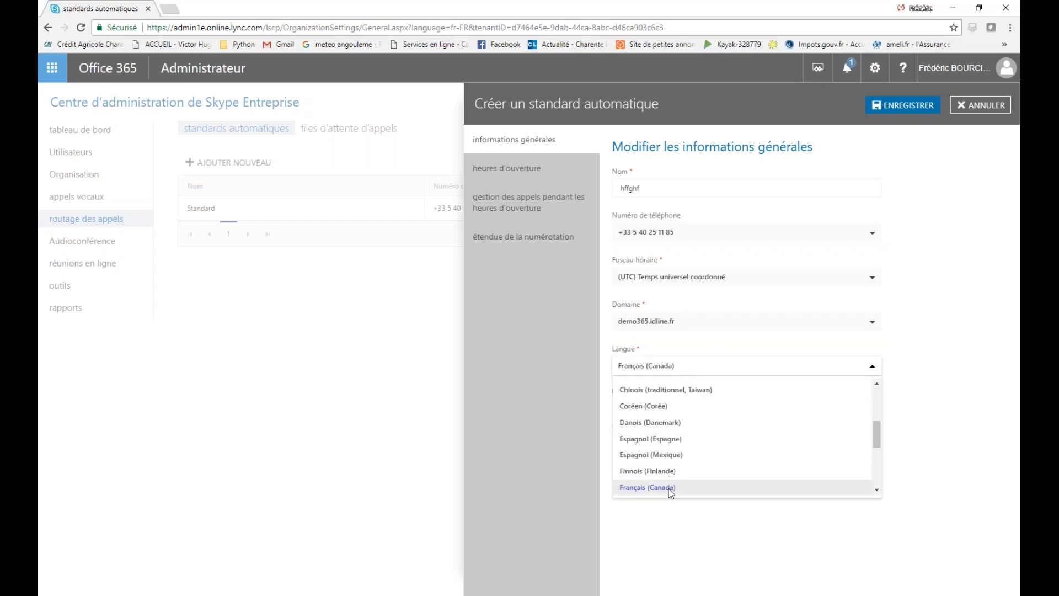
{"action": "scroll", "coordinate": [682, 472], "scroll_direction": "down", "scroll_amount": 2}
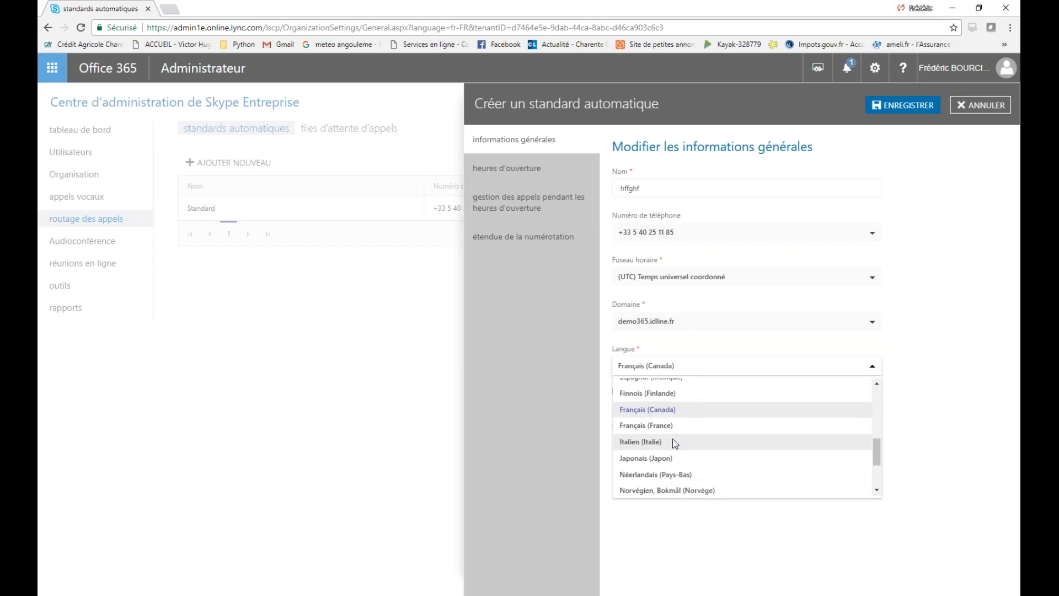
{"action": "left_click", "coordinate": [676, 427]}
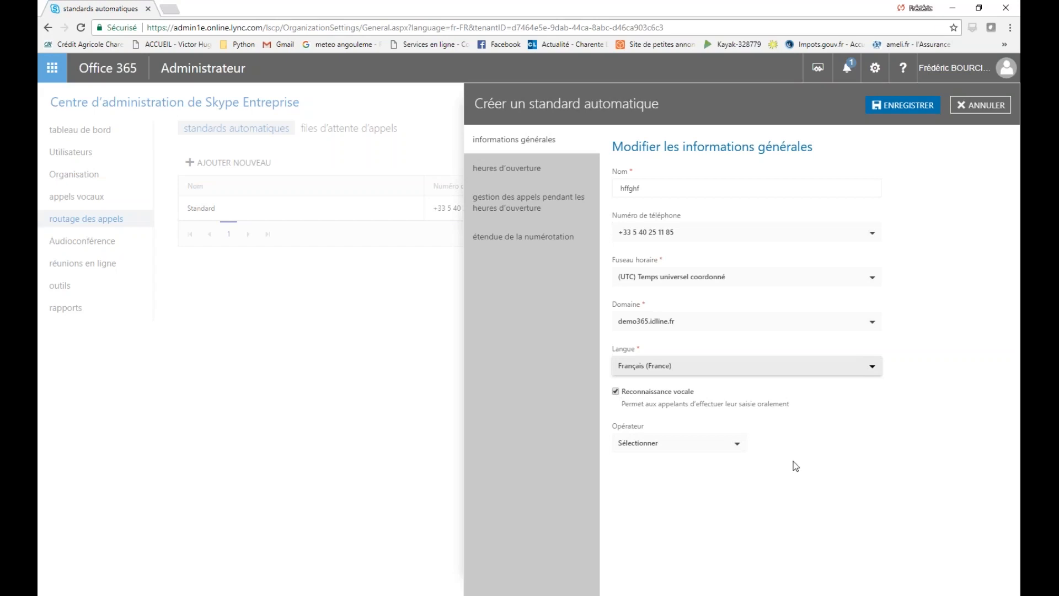
{"action": "left_click", "coordinate": [731, 451]}
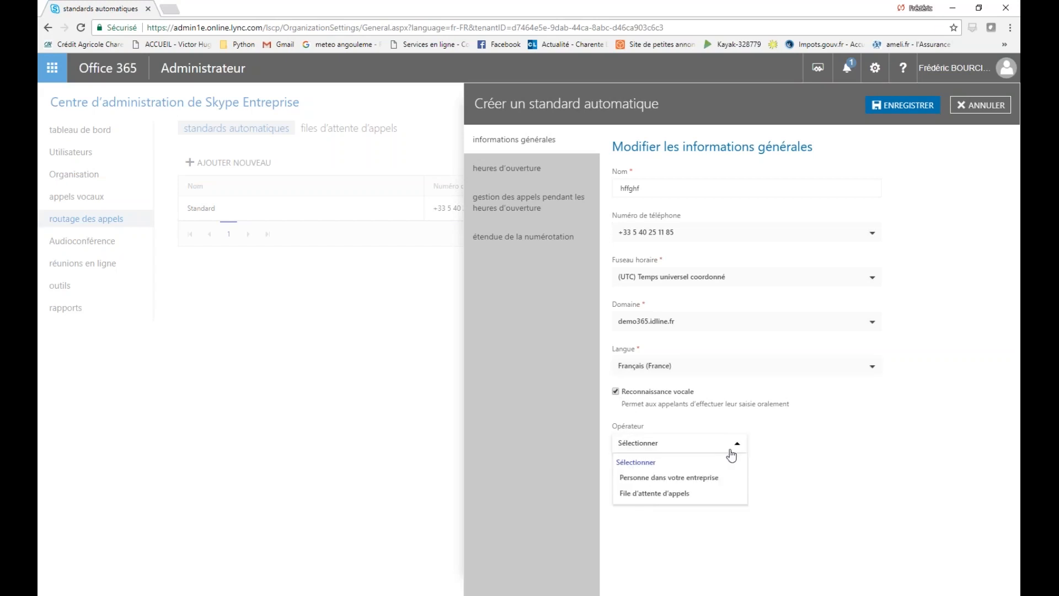
{"action": "left_click", "coordinate": [698, 491]}
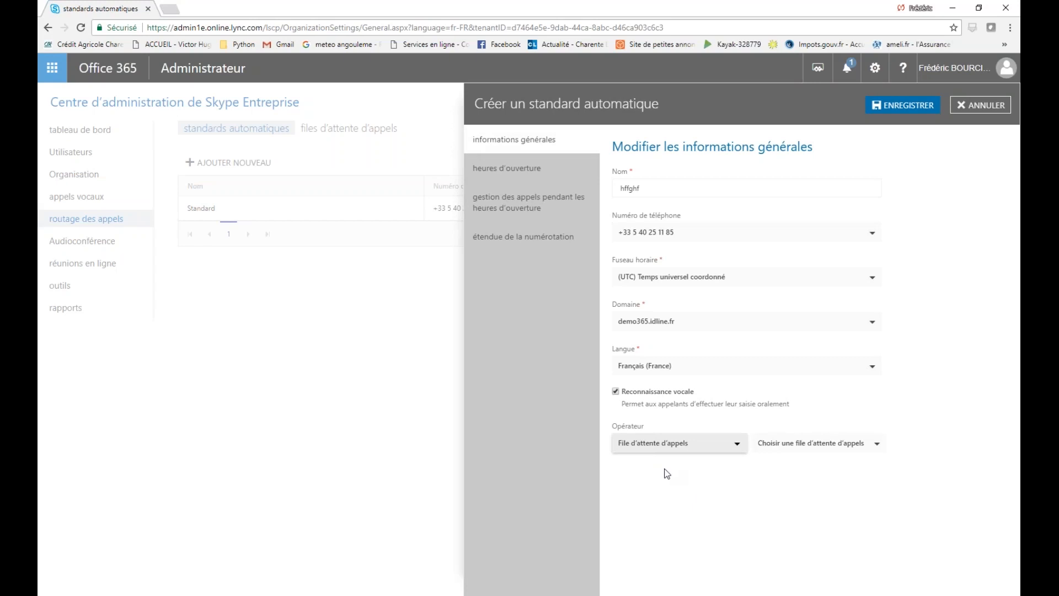
{"action": "left_click", "coordinate": [700, 447]}
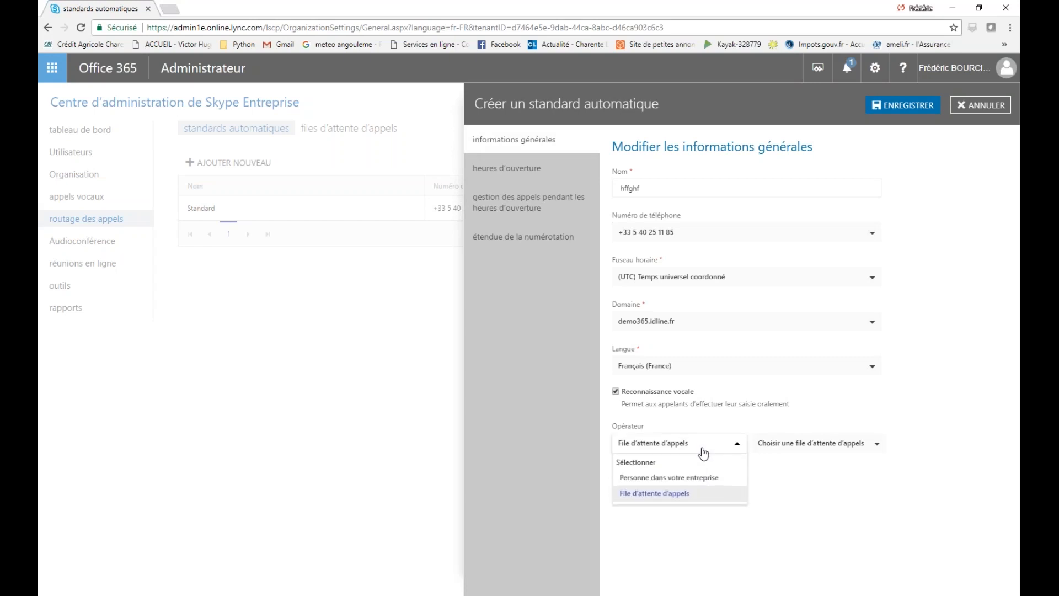
{"action": "left_click", "coordinate": [782, 430]}
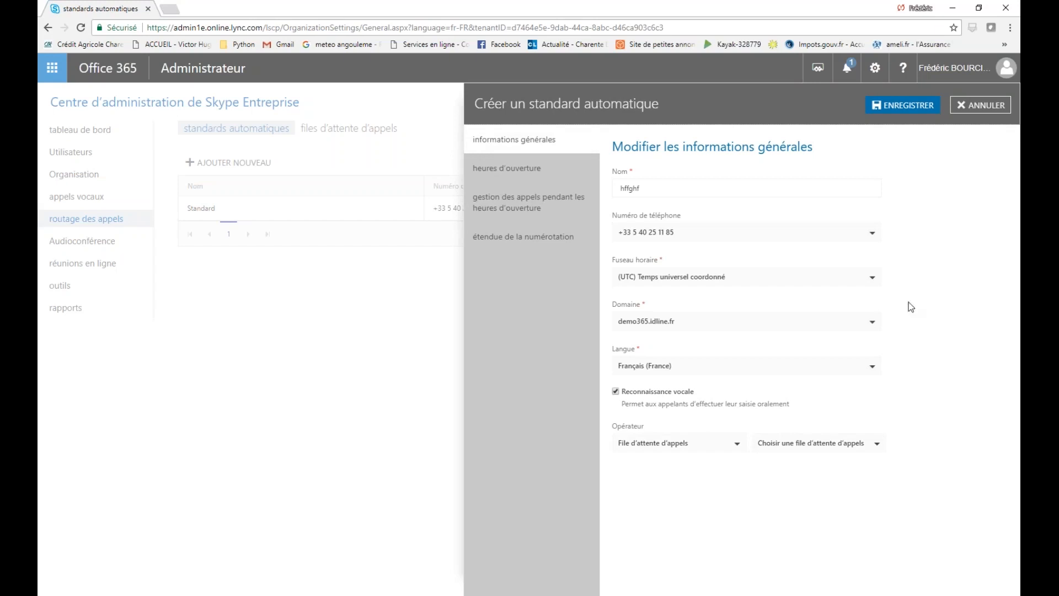
{"action": "left_click", "coordinate": [976, 105]}
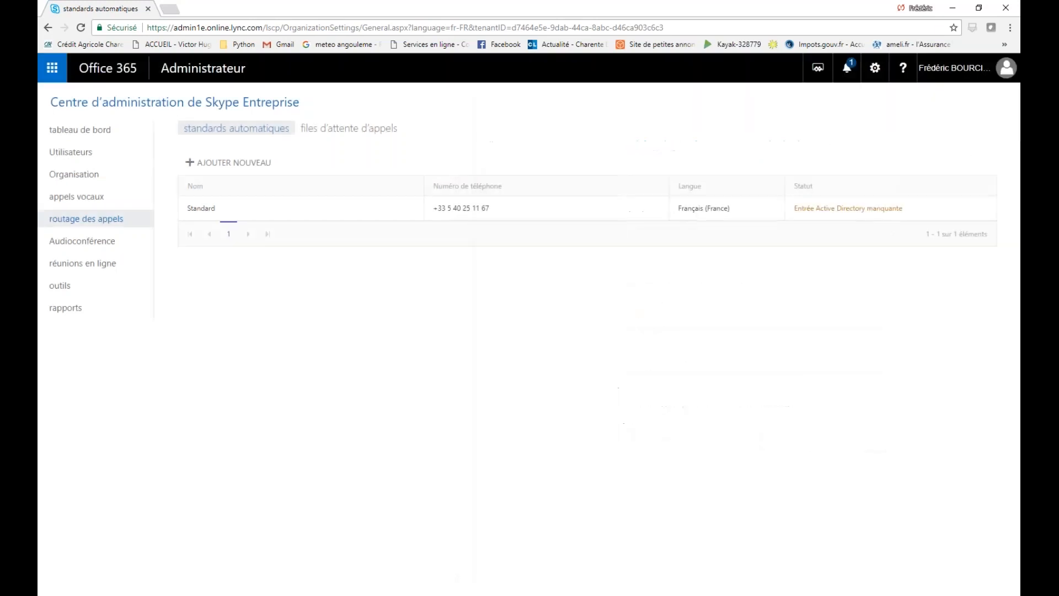
In the call queues list, scroll through a new call queue form and discard it unsaved
{"action": "left_click", "coordinate": [390, 138]}
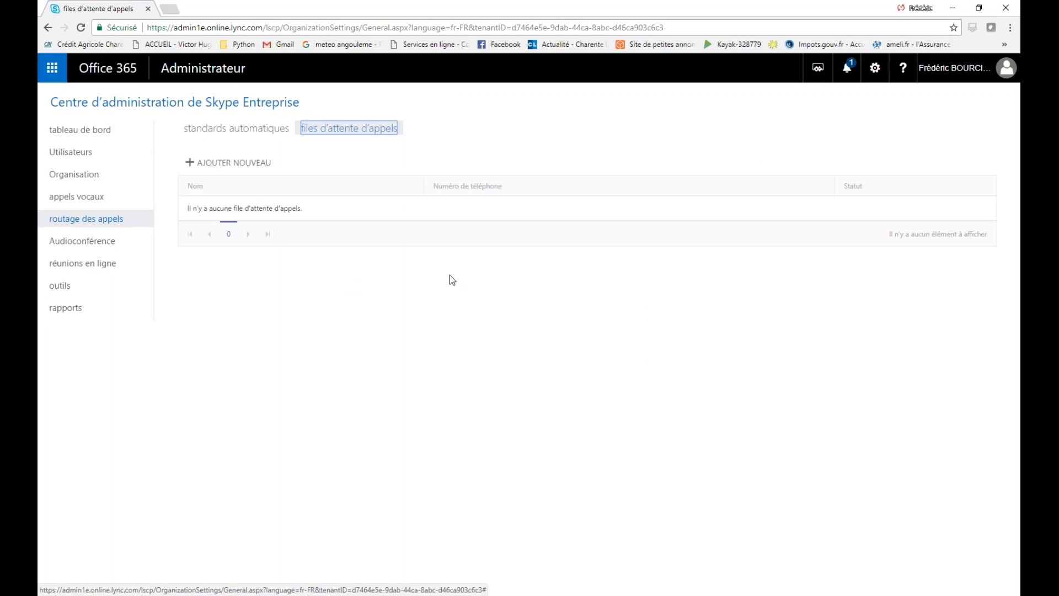
{"action": "left_click", "coordinate": [248, 163]}
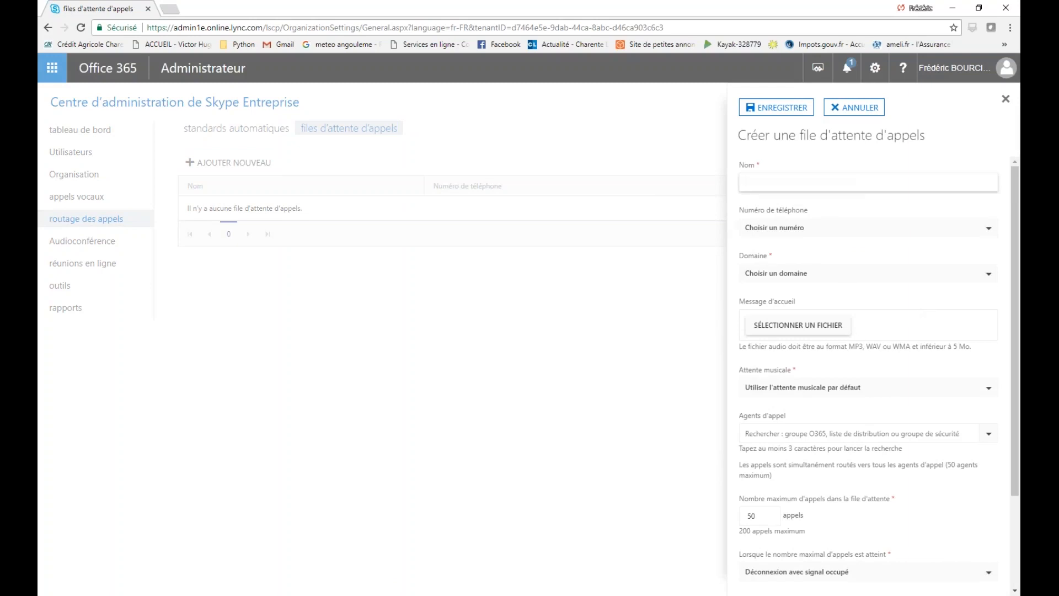
{"action": "scroll", "coordinate": [841, 353], "scroll_direction": "down", "scroll_amount": 3}
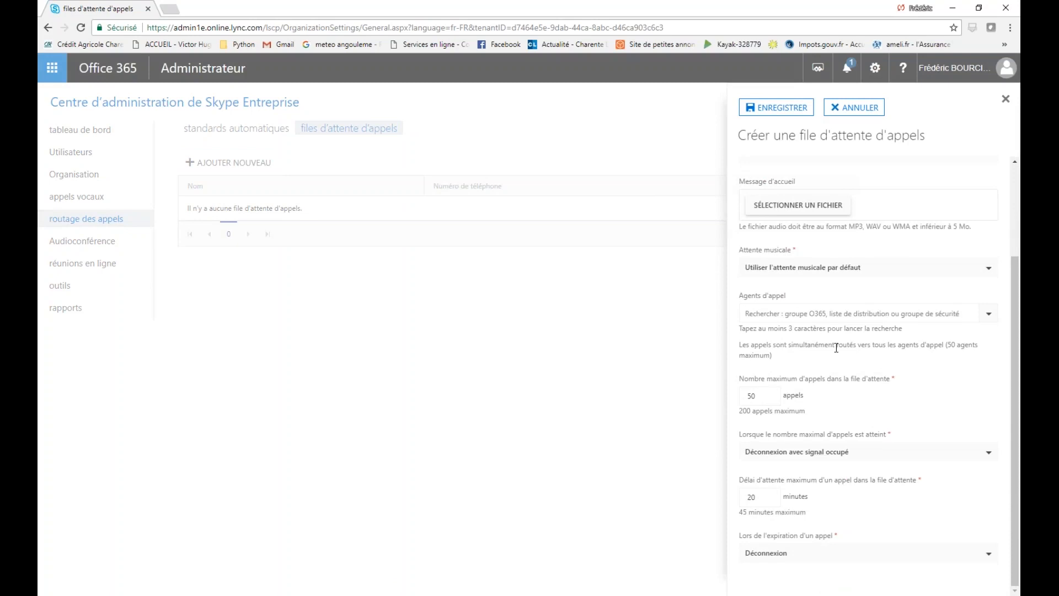
{"action": "scroll", "coordinate": [836, 348], "scroll_direction": "up", "scroll_amount": 2}
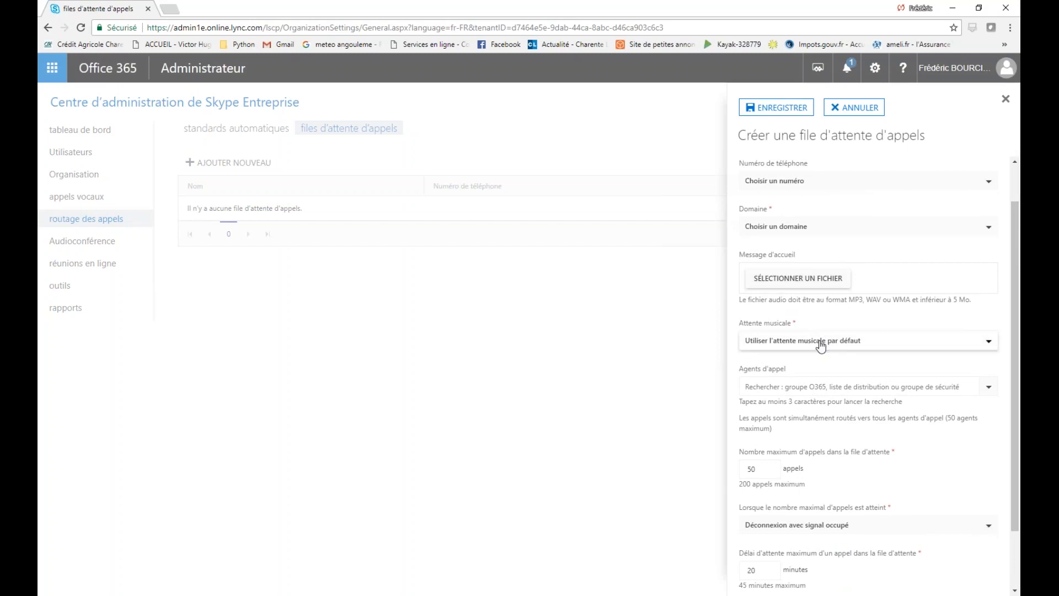
{"action": "scroll", "coordinate": [855, 386], "scroll_direction": "down", "scroll_amount": 2}
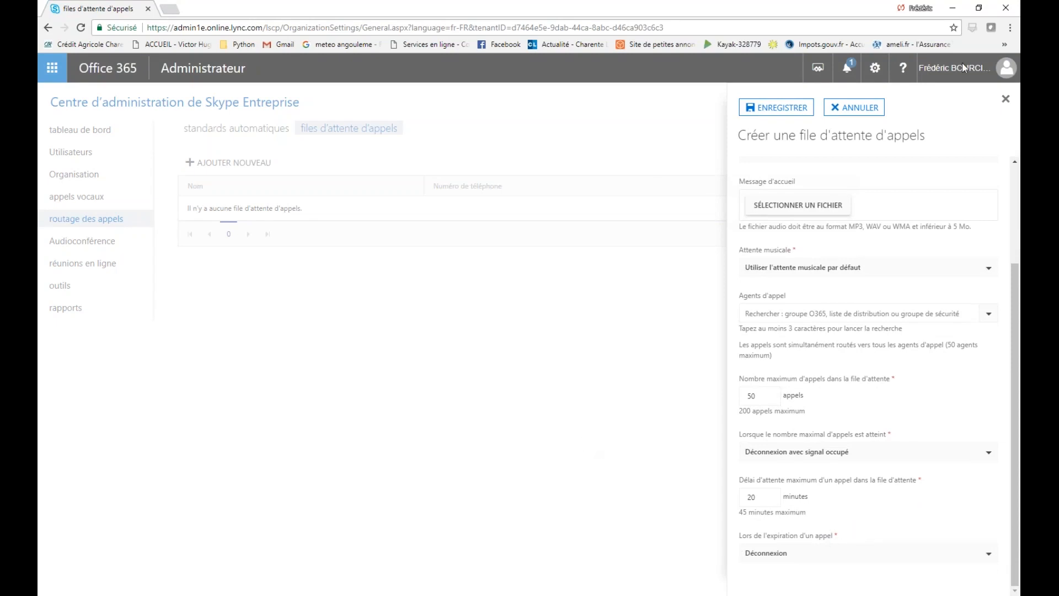
{"action": "left_click", "coordinate": [854, 107]}
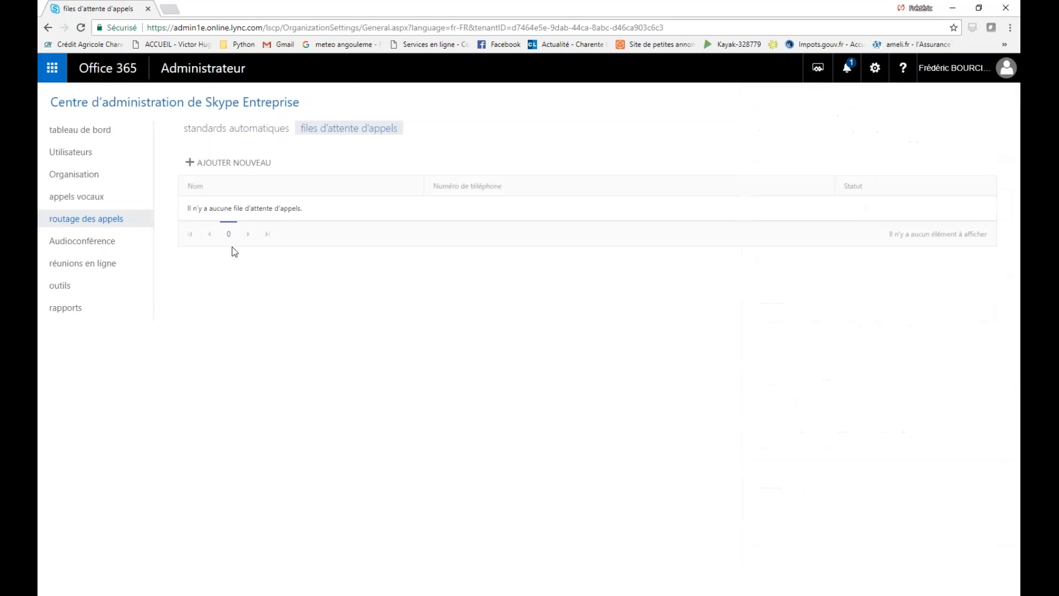
Open the audio conferencing settings, then bring the maximized PowerPoint window back to the front
{"action": "left_click", "coordinate": [56, 243]}
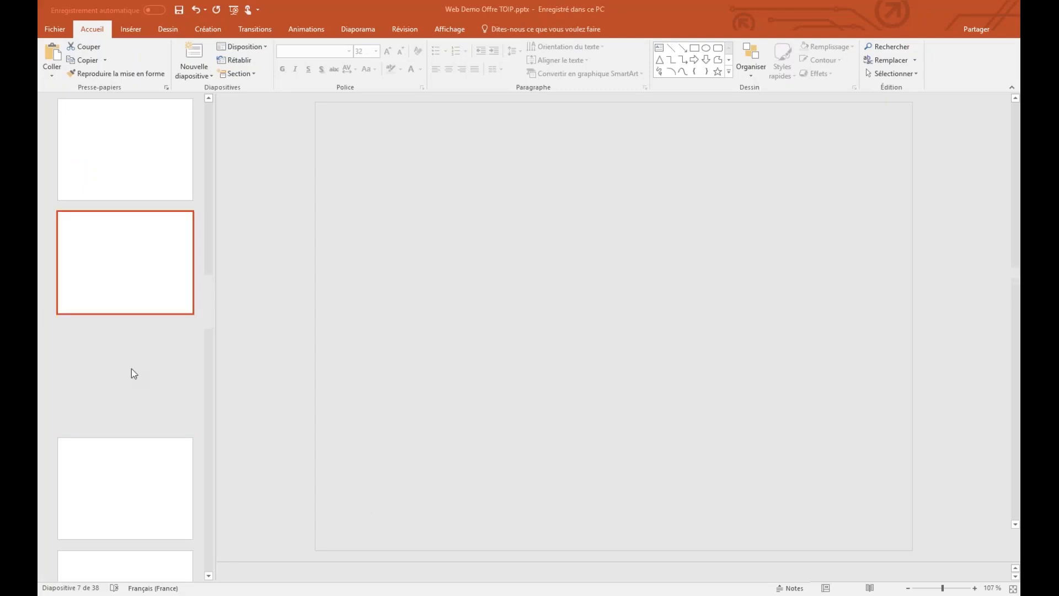
{"action": "left_click_drag", "start_coordinate": [625, 5], "coordinate": [624, 32]}
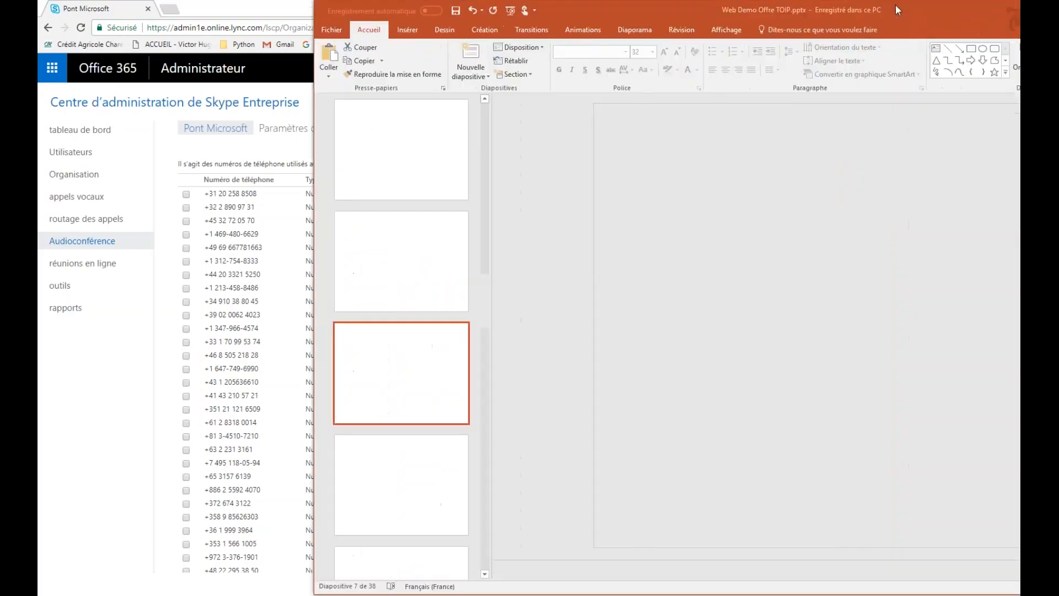
{"action": "left_click_drag", "start_coordinate": [895, 4], "coordinate": [895, 4]}
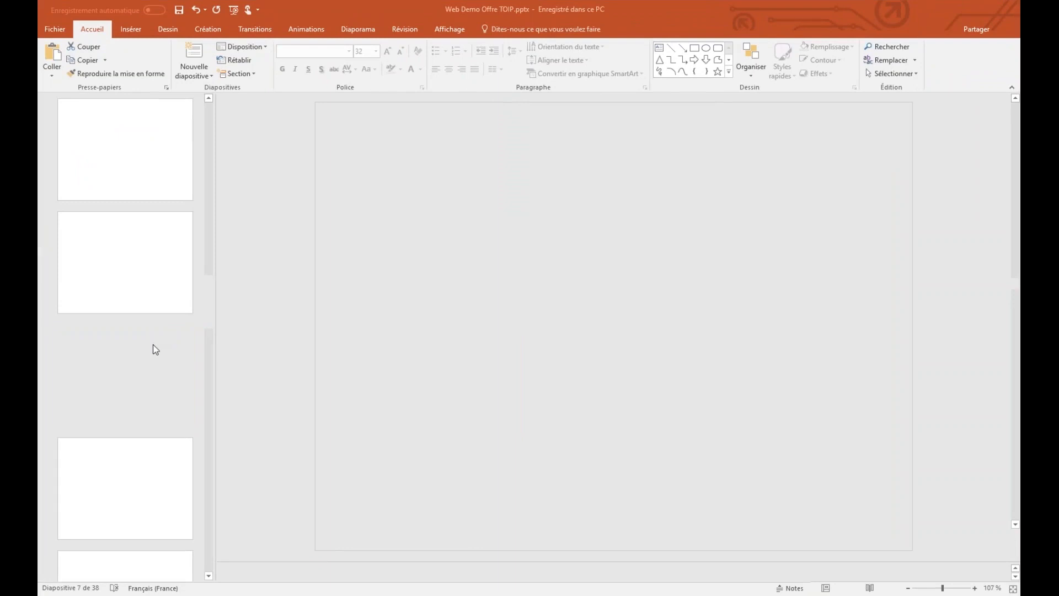
Start the slide show and advance to 'Les différents moyens de communications avec Skype'
{"action": "key", "text": "F5"}
{"action": "left_click", "coordinate": [351, 357]}
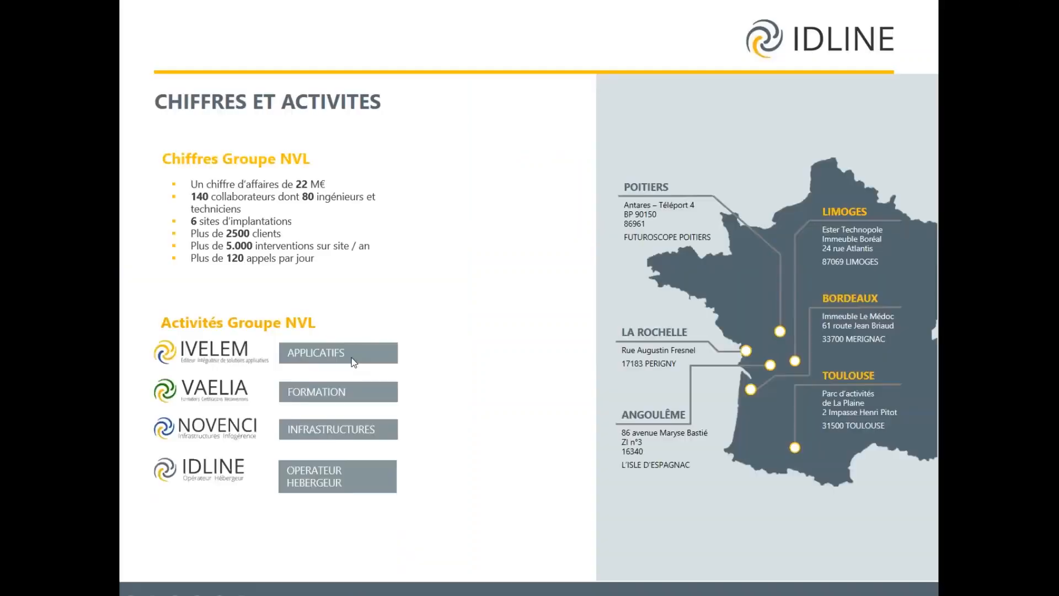
{"action": "left_click", "coordinate": [352, 358]}
{"action": "left_click", "coordinate": [351, 357]}
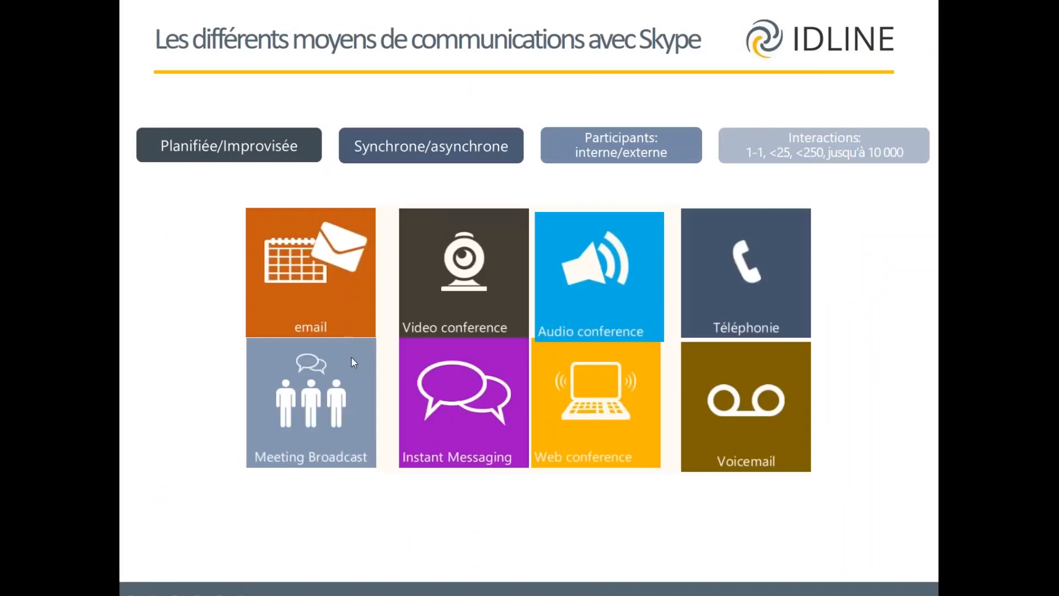